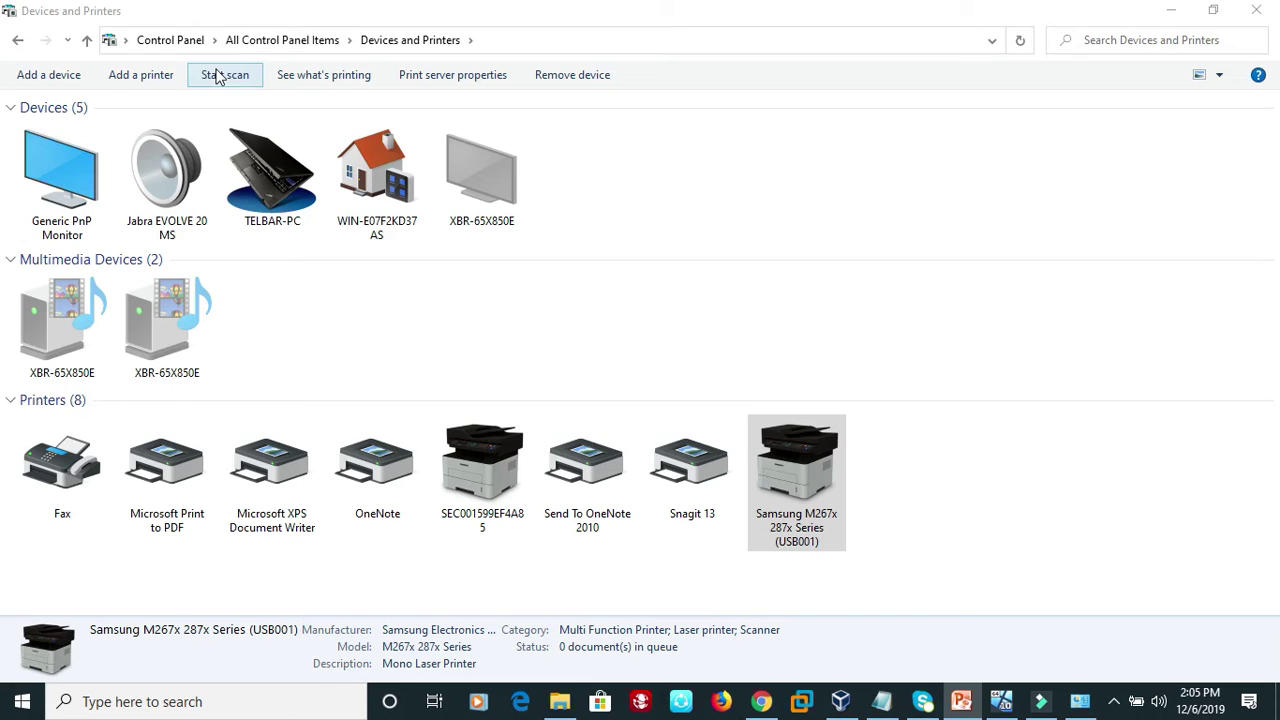
Turn on network discovery for the private profile in the Network and Sharing Center's advanced sharing settings and save the change
{"action": "left_click", "coordinate": [172, 40]}
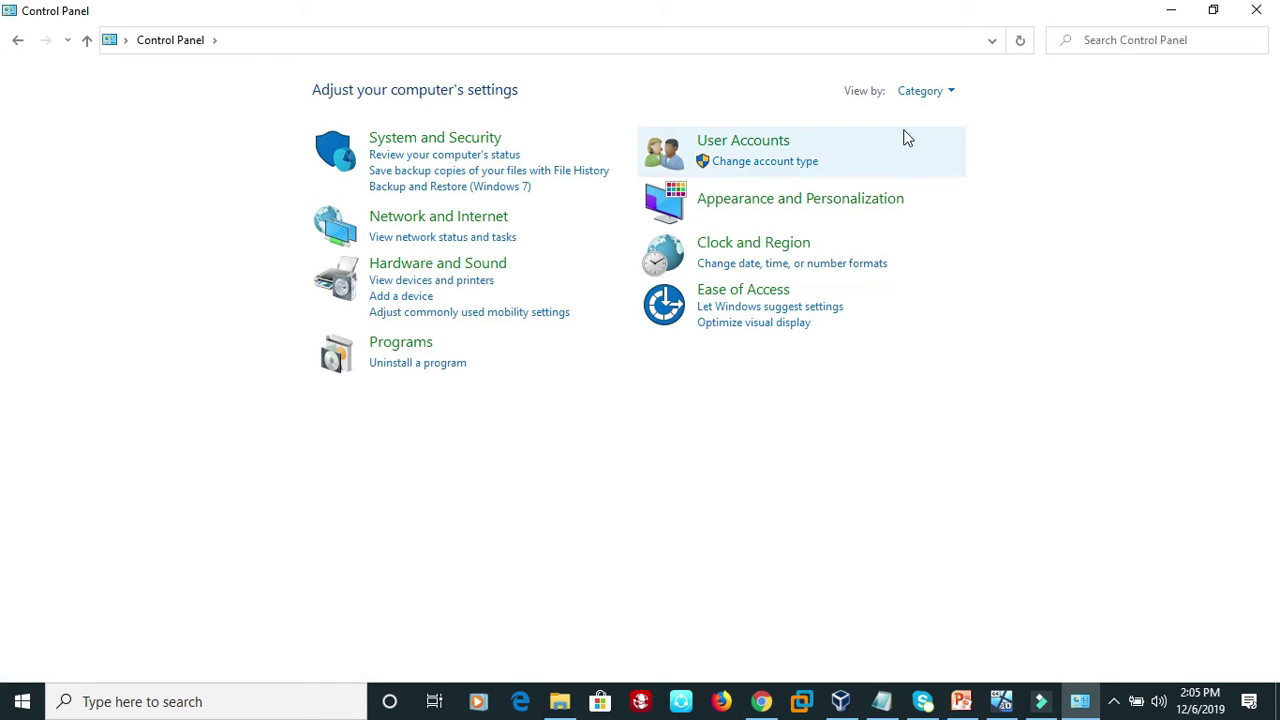
{"action": "left_click", "coordinate": [948, 90]}
{"action": "left_click", "coordinate": [950, 164]}
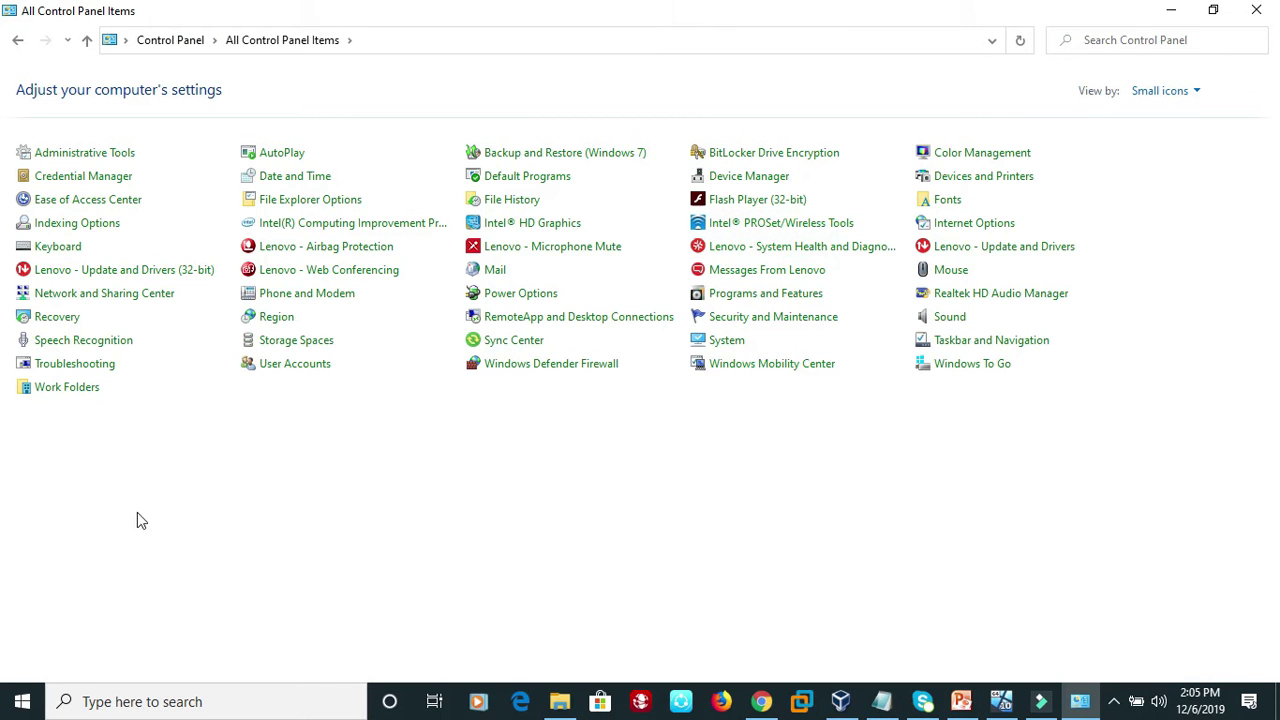
{"action": "left_click", "coordinate": [152, 297]}
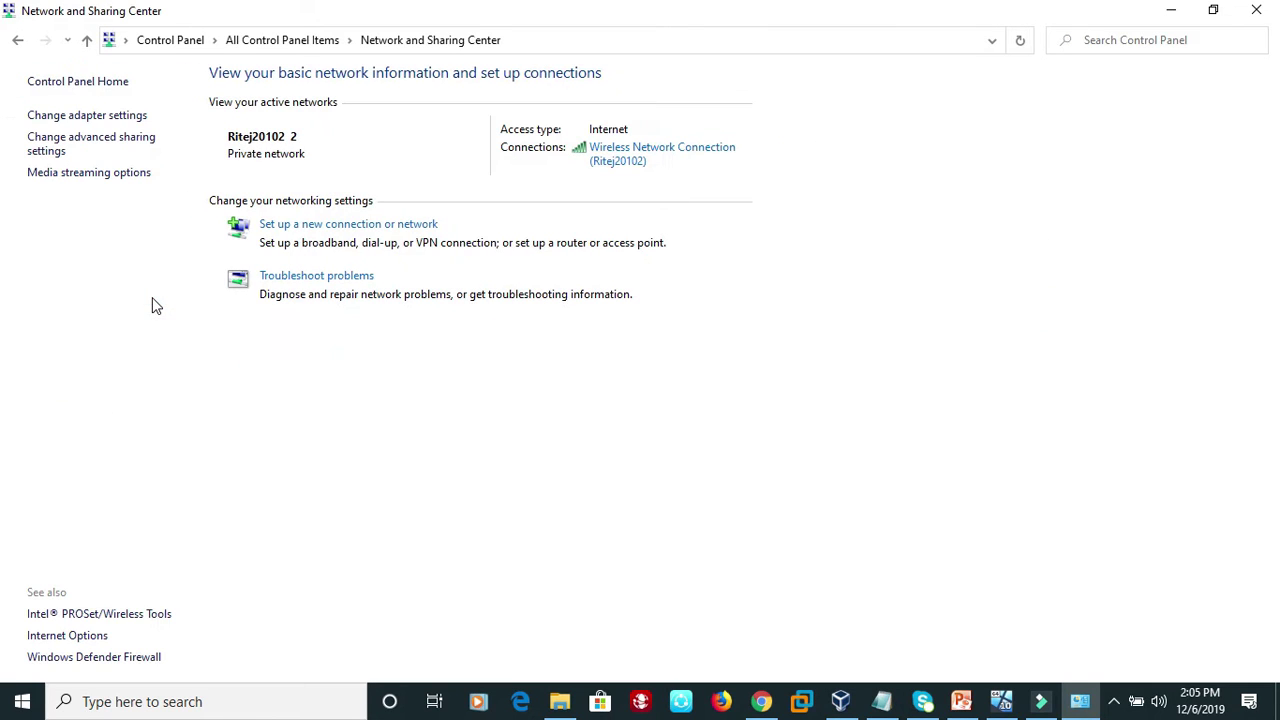
{"action": "left_click", "coordinate": [101, 146]}
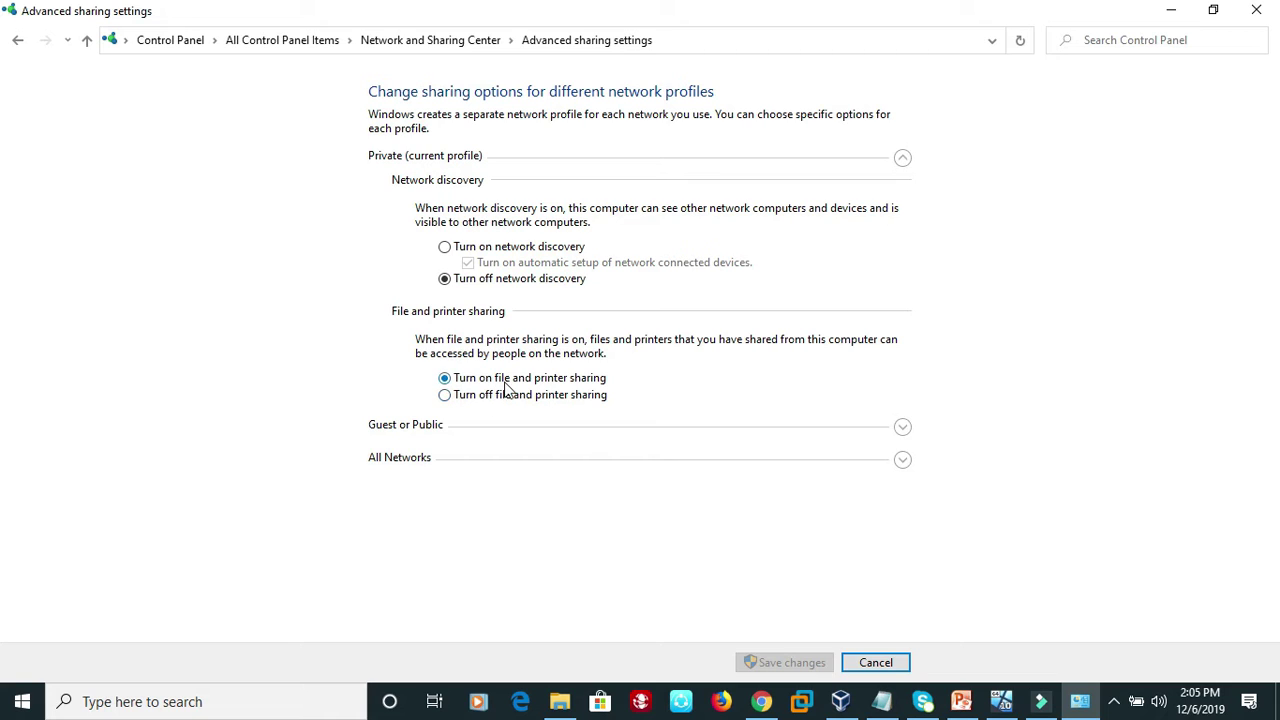
{"action": "left_click", "coordinate": [444, 247]}
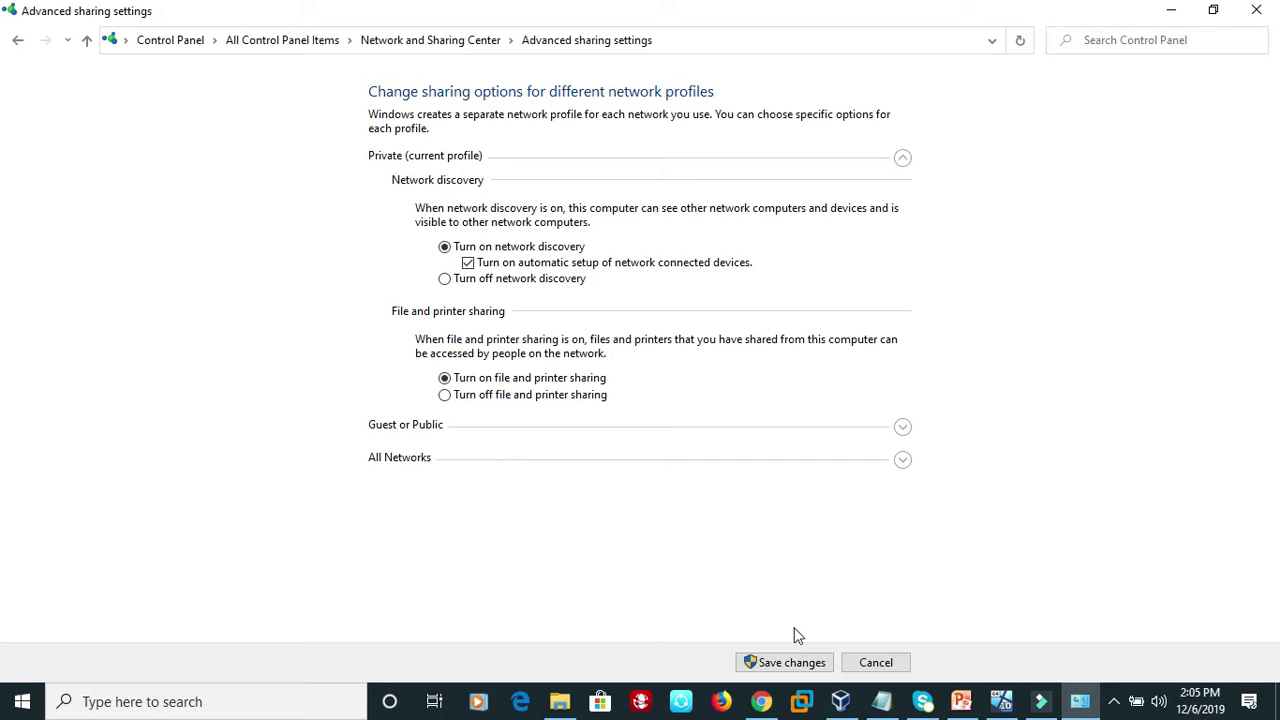
{"action": "left_click", "coordinate": [803, 665]}
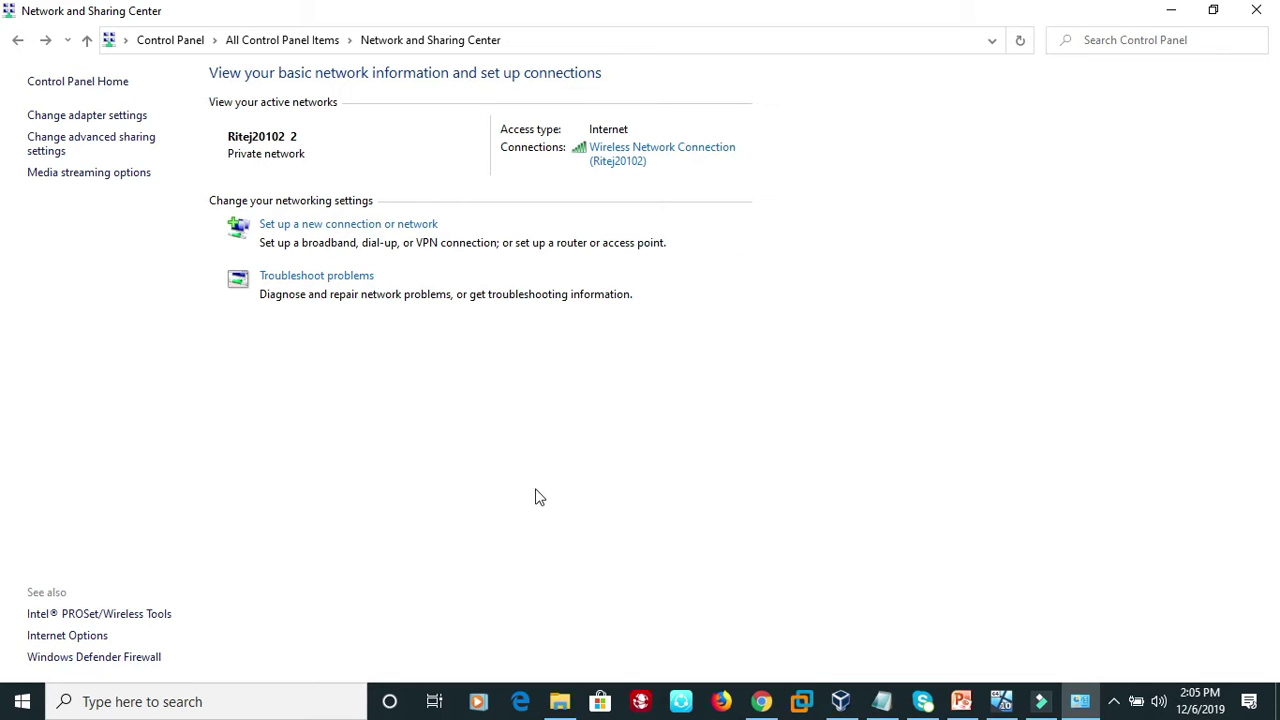
Switch to the Windows 10 virtual machine in VirtualBox and open its Control Panel
{"action": "left_click", "coordinate": [1005, 704]}
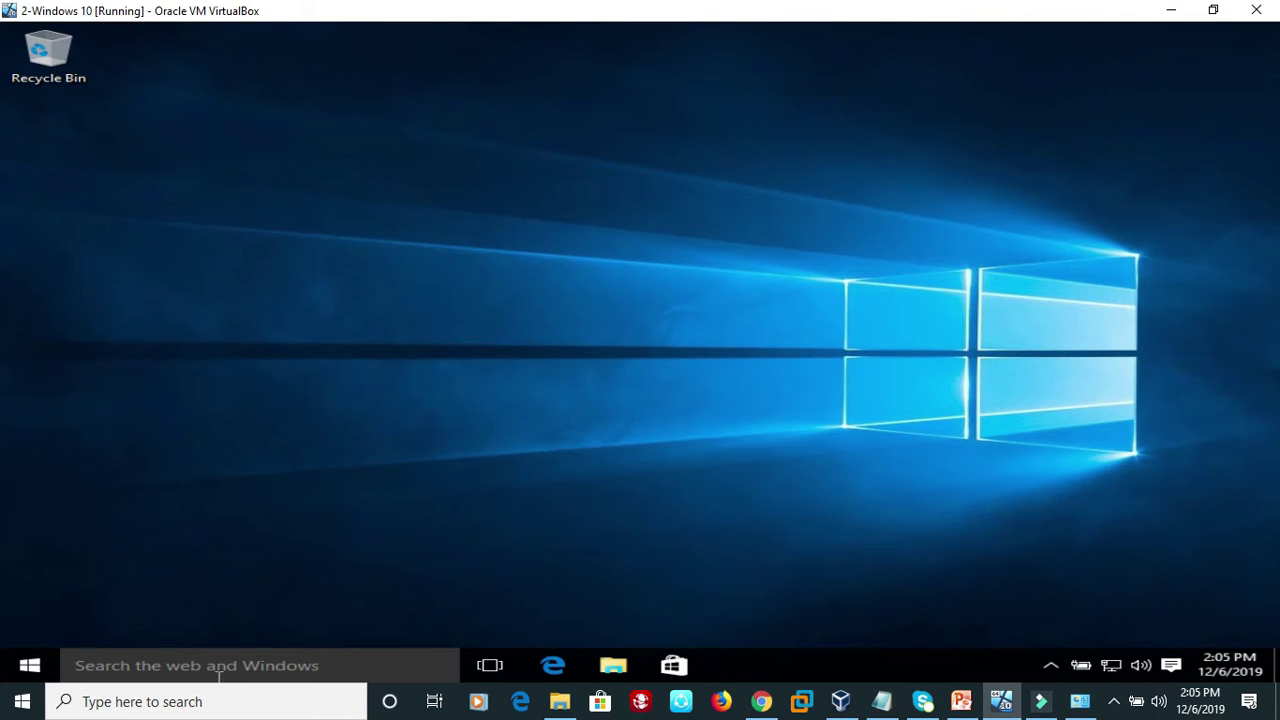
{"action": "left_click", "coordinate": [209, 668]}
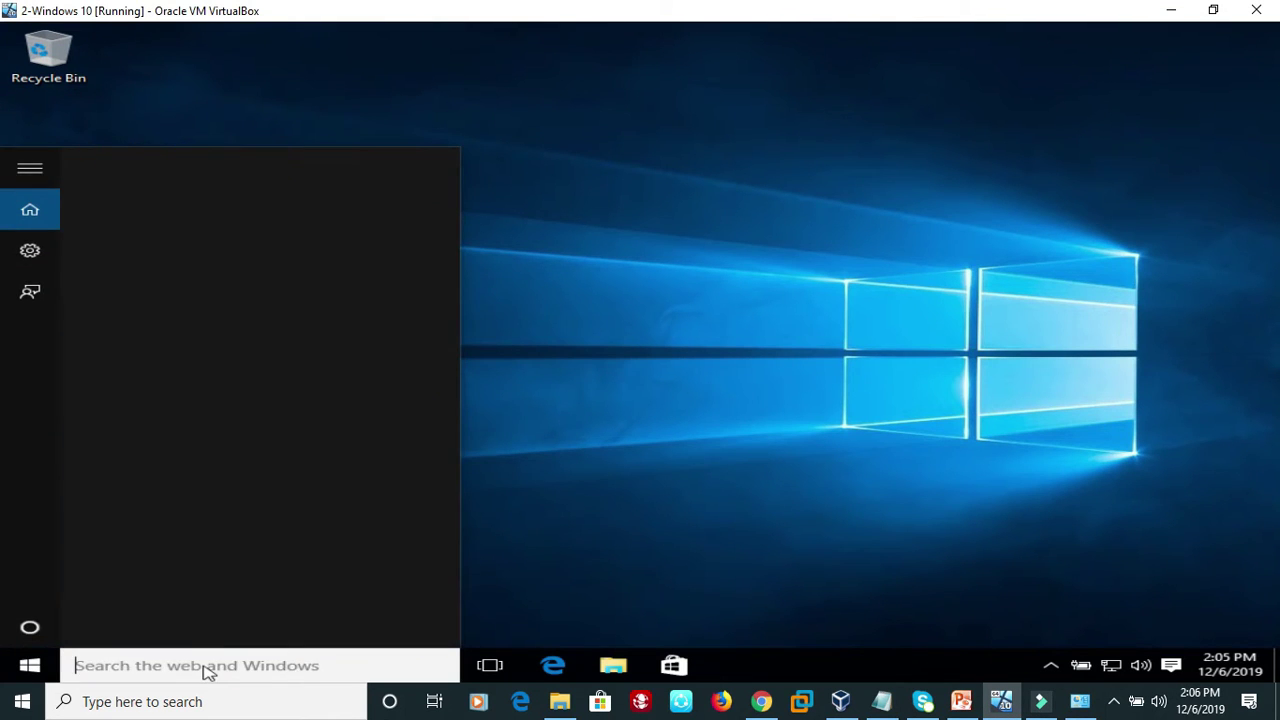
{"action": "type", "text": "controol"}
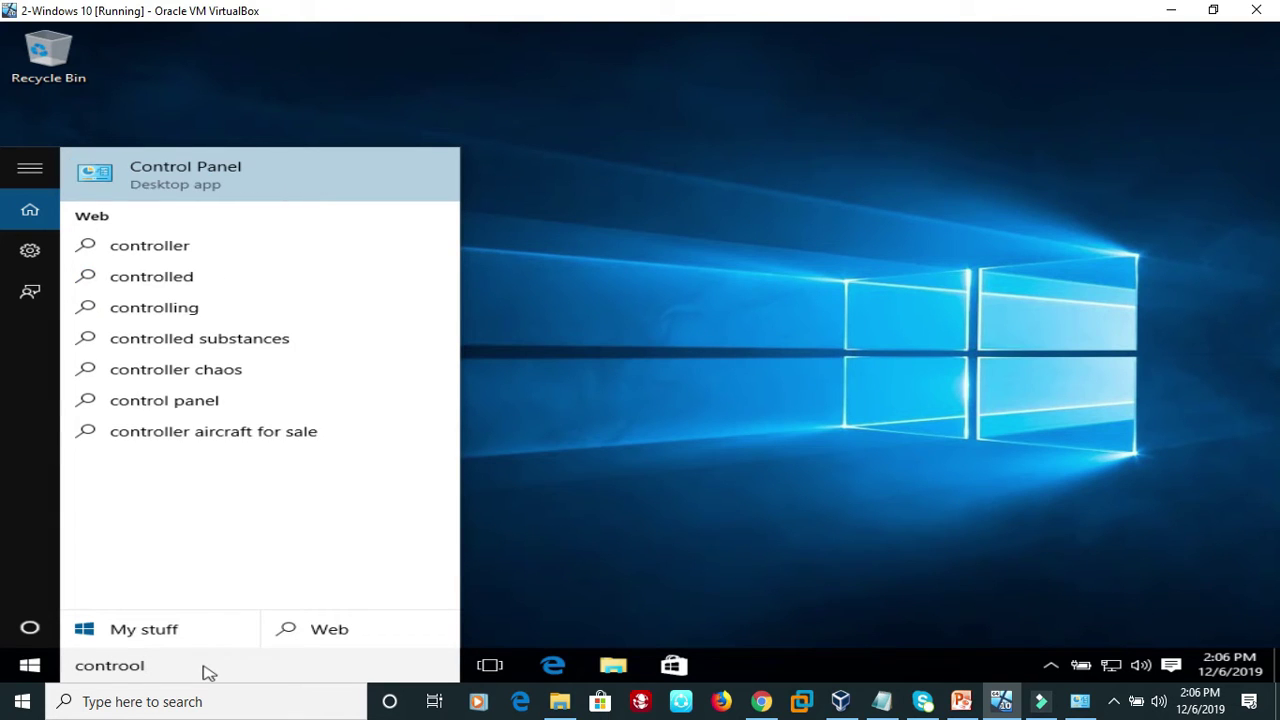
{"action": "left_click", "coordinate": [240, 190]}
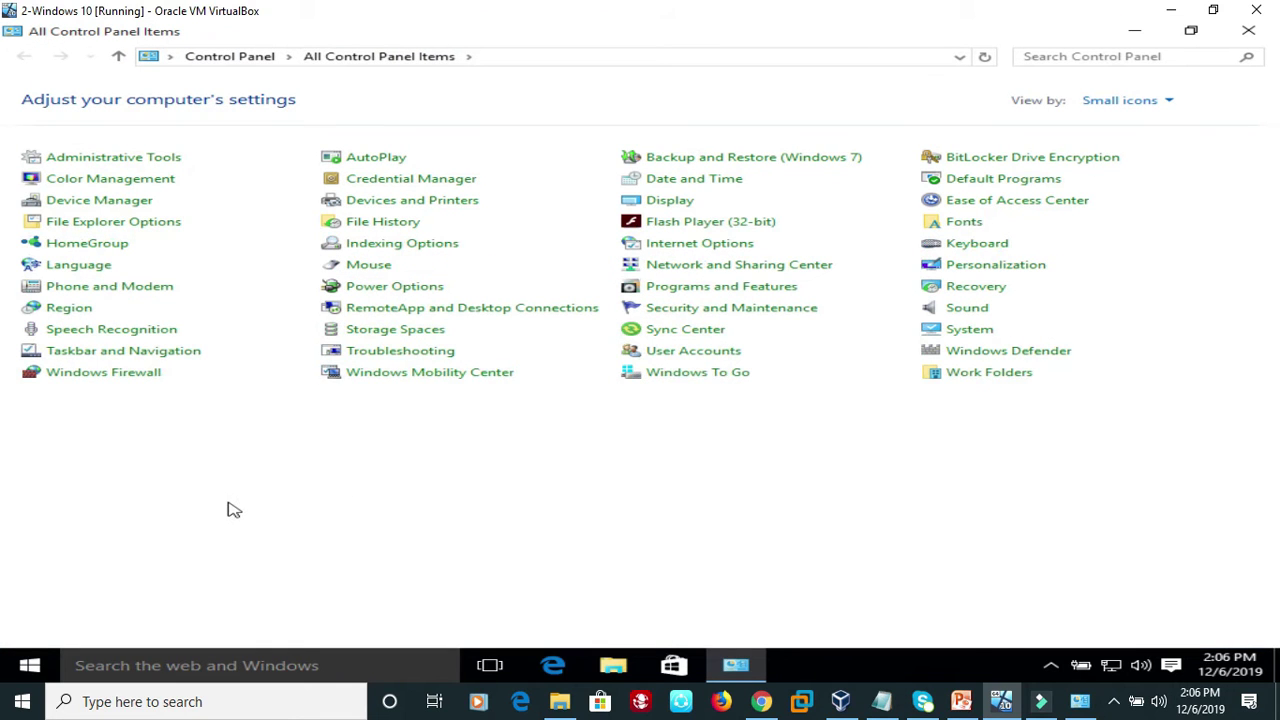
Turn on file and printer sharing for the virtual machine's private network profile in the advanced sharing settings and save
{"action": "left_click", "coordinate": [771, 269]}
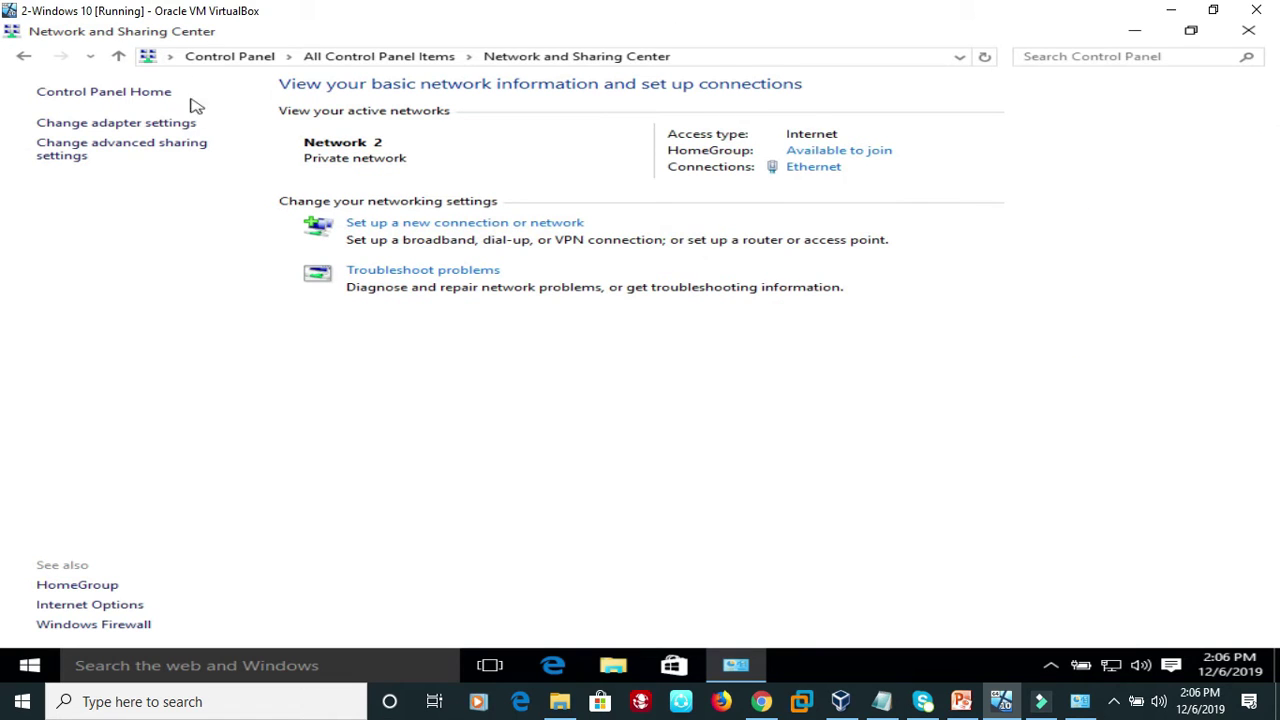
{"action": "left_click", "coordinate": [157, 160]}
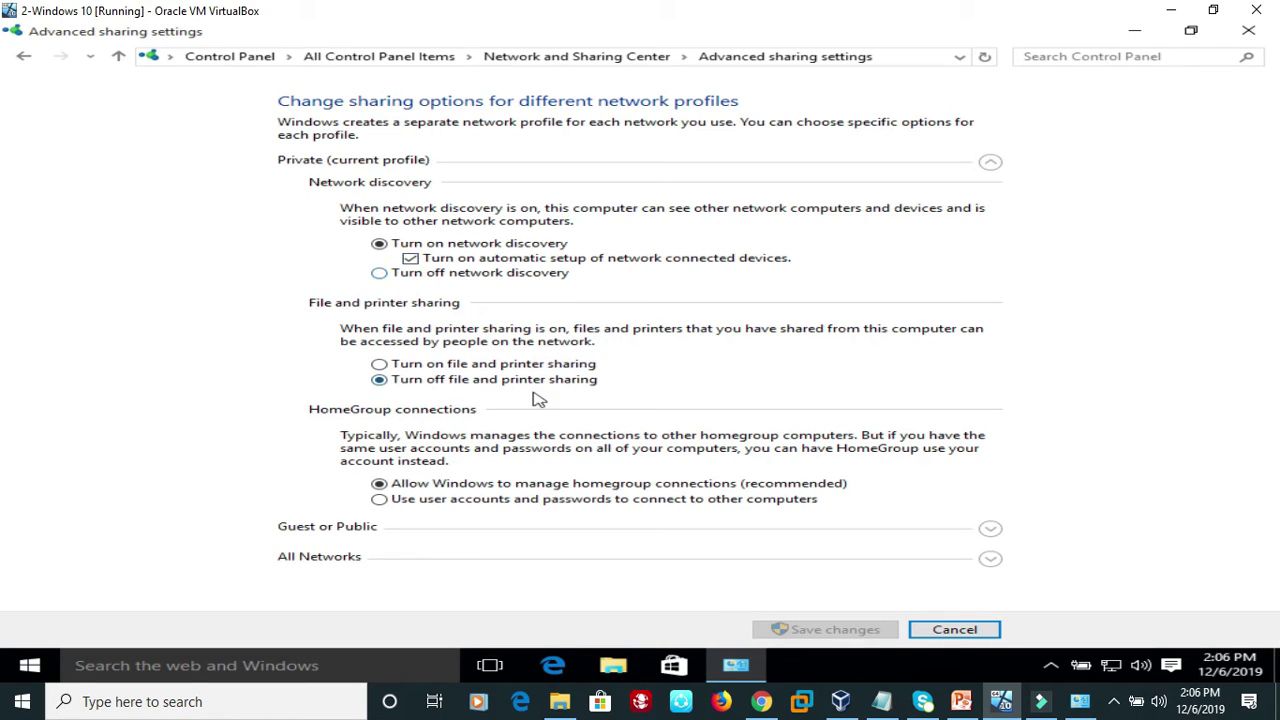
{"action": "left_click", "coordinate": [380, 368]}
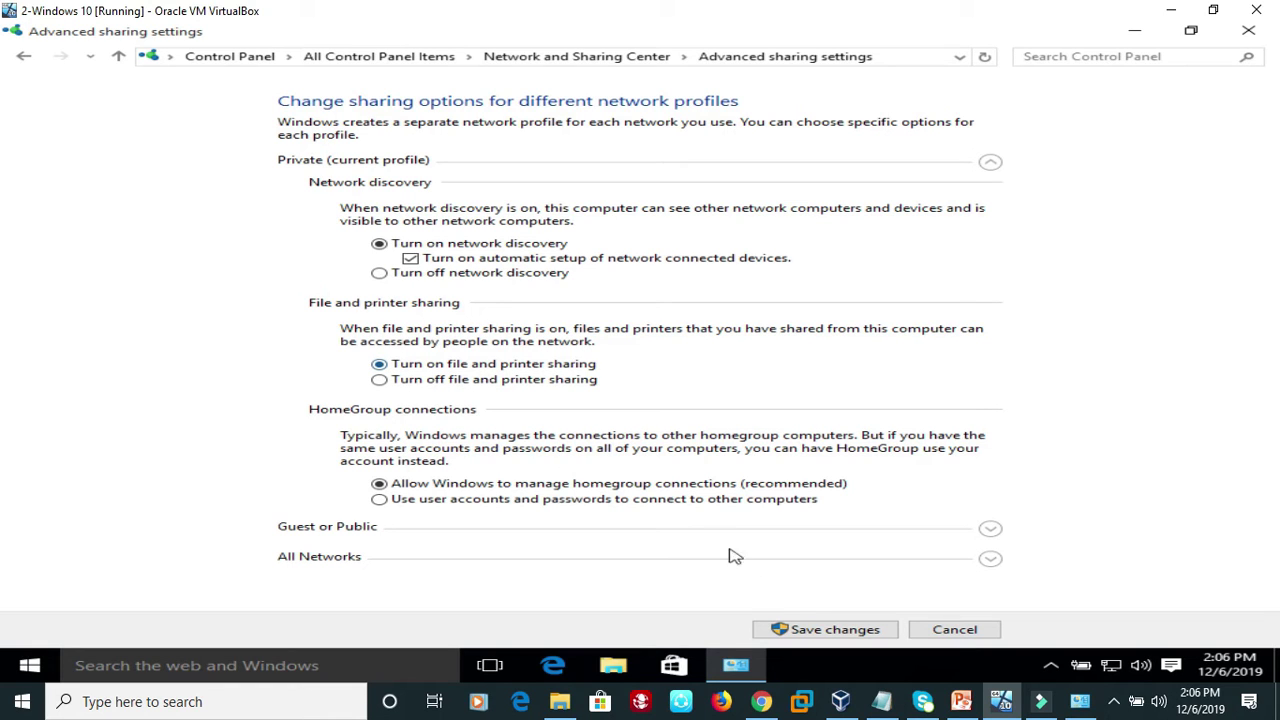
{"action": "left_click", "coordinate": [815, 632]}
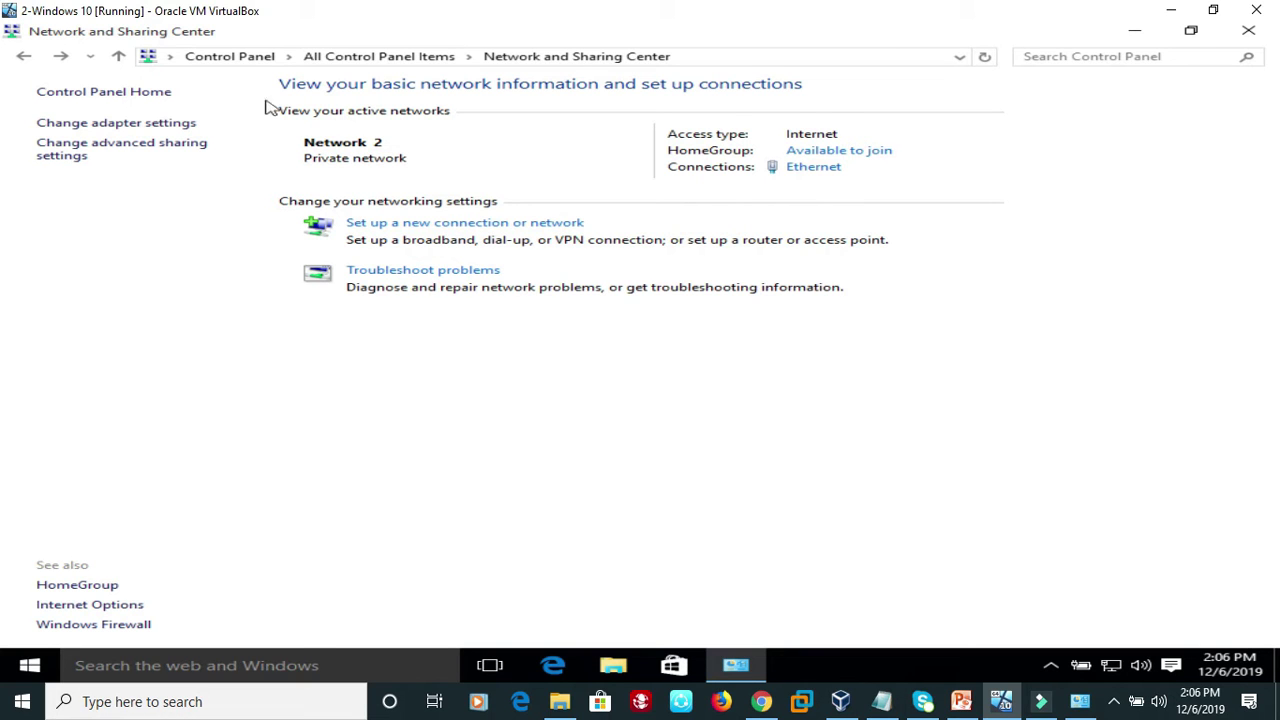
Display the virtual machine's Control Panel as small icons and turn off Windows Firewall for private networks
{"action": "left_click", "coordinate": [246, 57]}
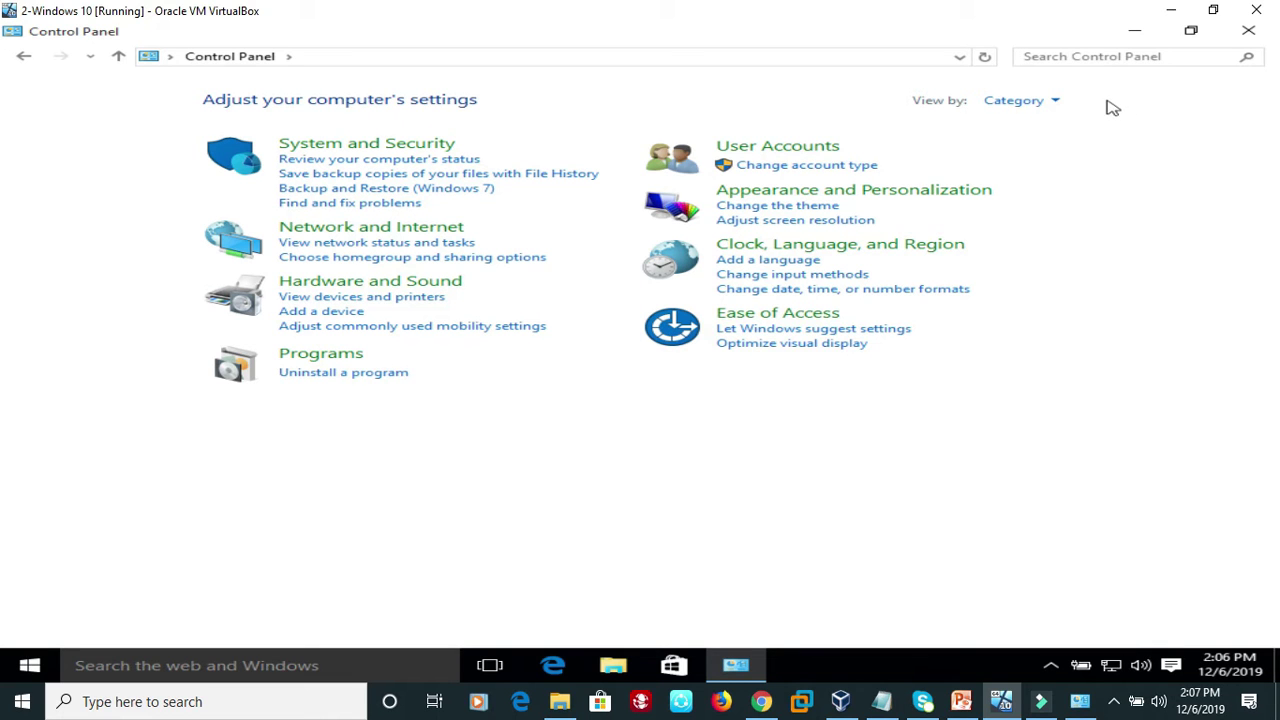
{"action": "left_click", "coordinate": [1054, 101]}
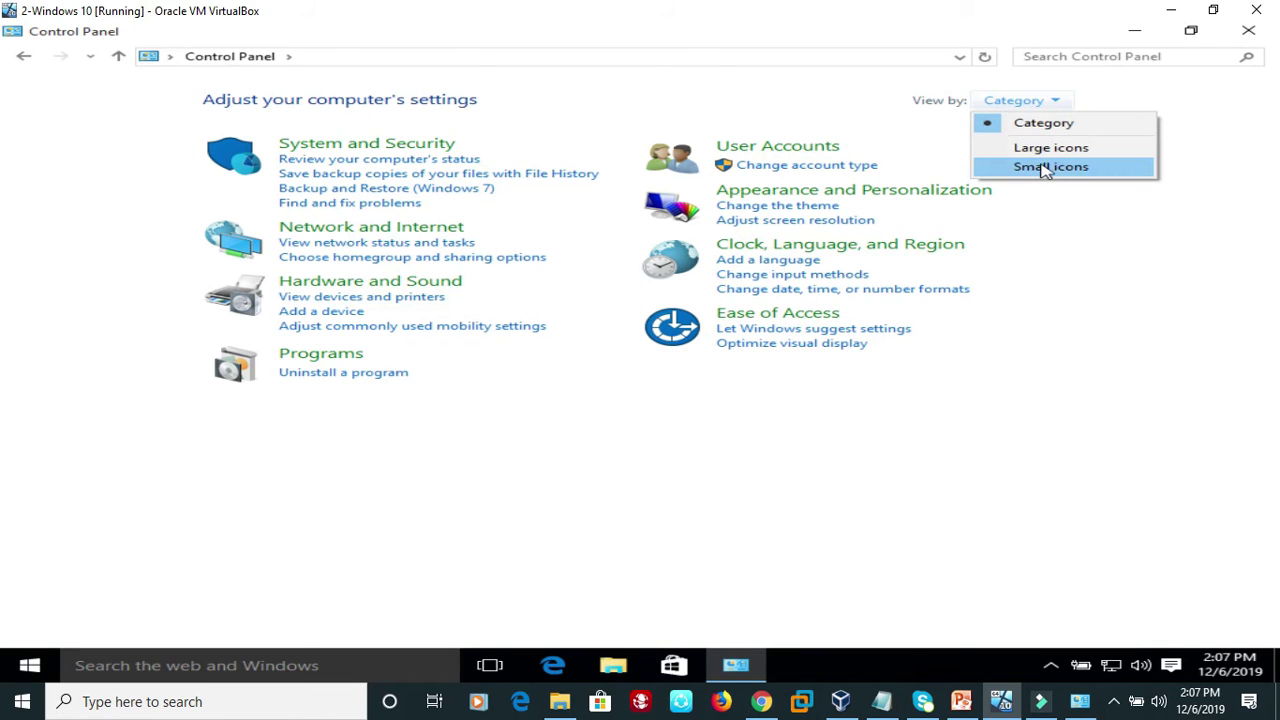
{"action": "left_click", "coordinate": [1046, 167]}
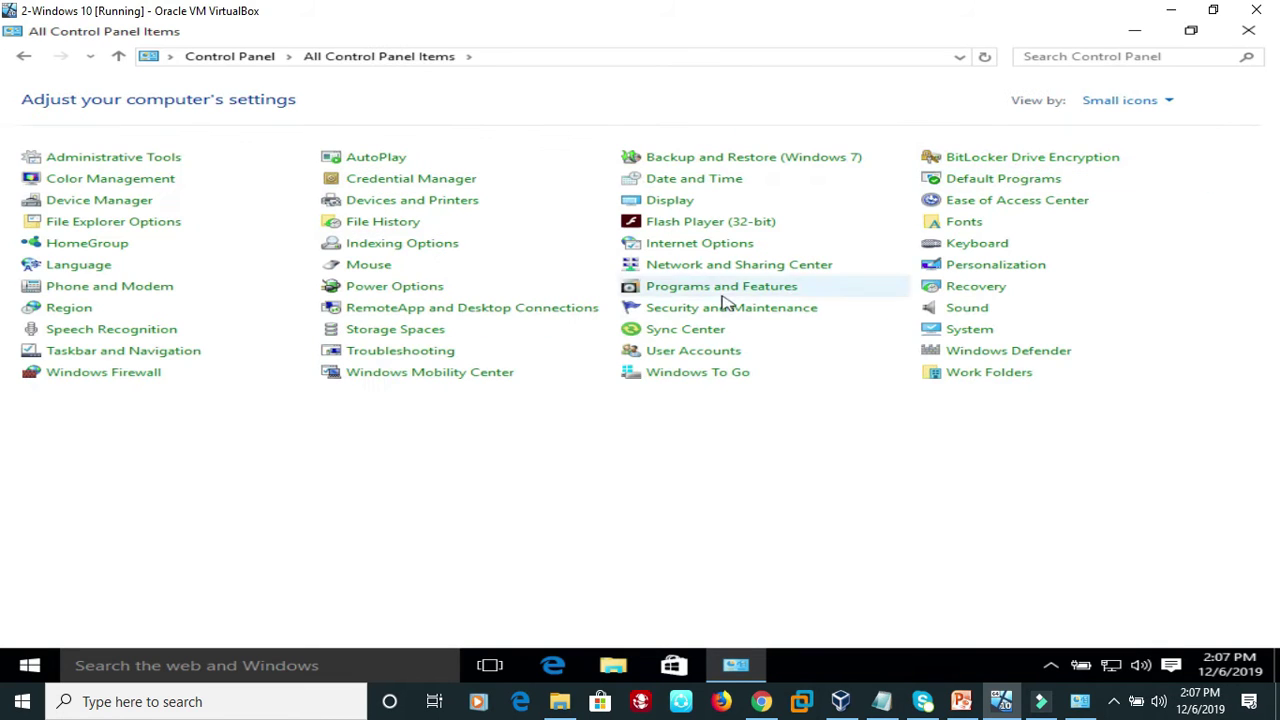
{"action": "left_click", "coordinate": [110, 373]}
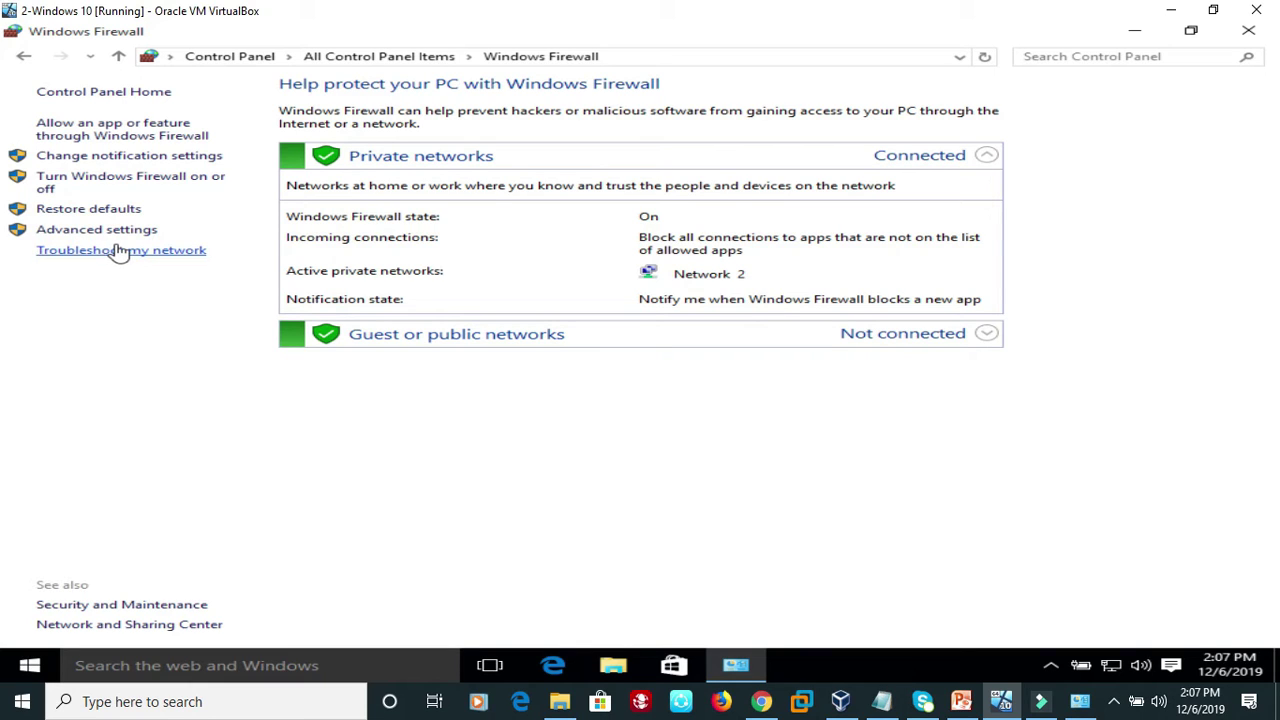
{"action": "left_click", "coordinate": [120, 177]}
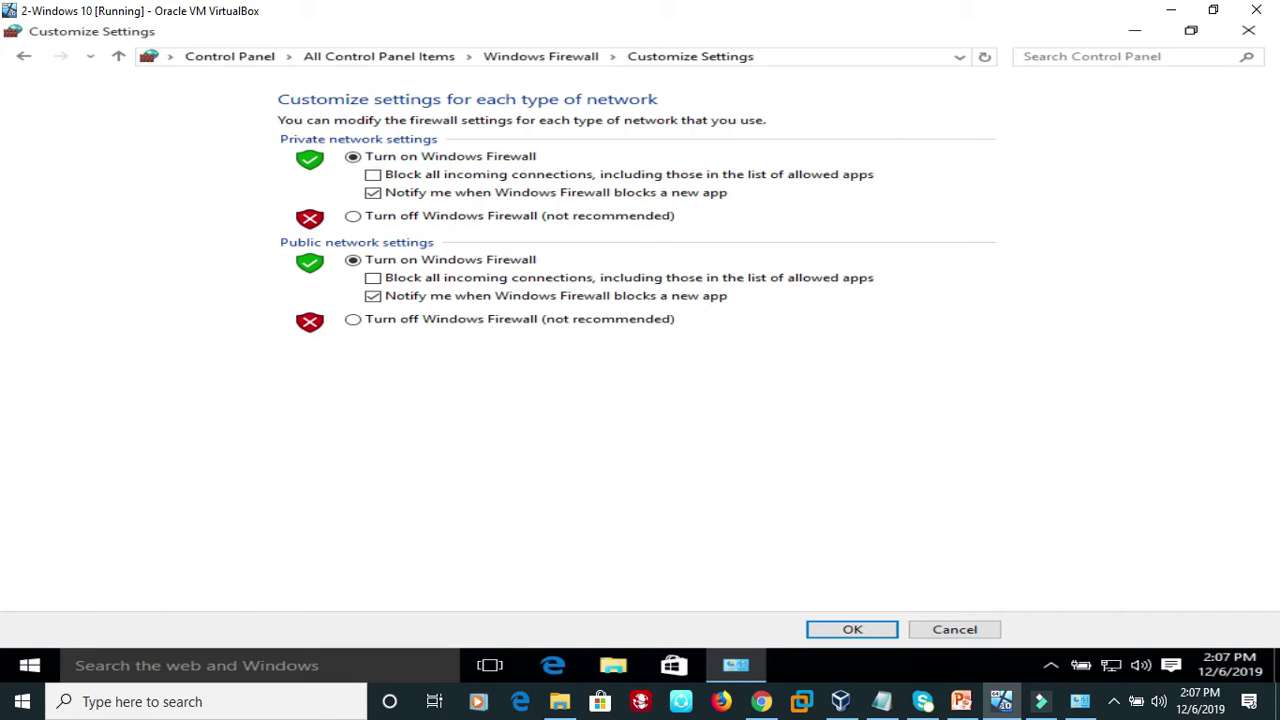
{"action": "left_click", "coordinate": [353, 218]}
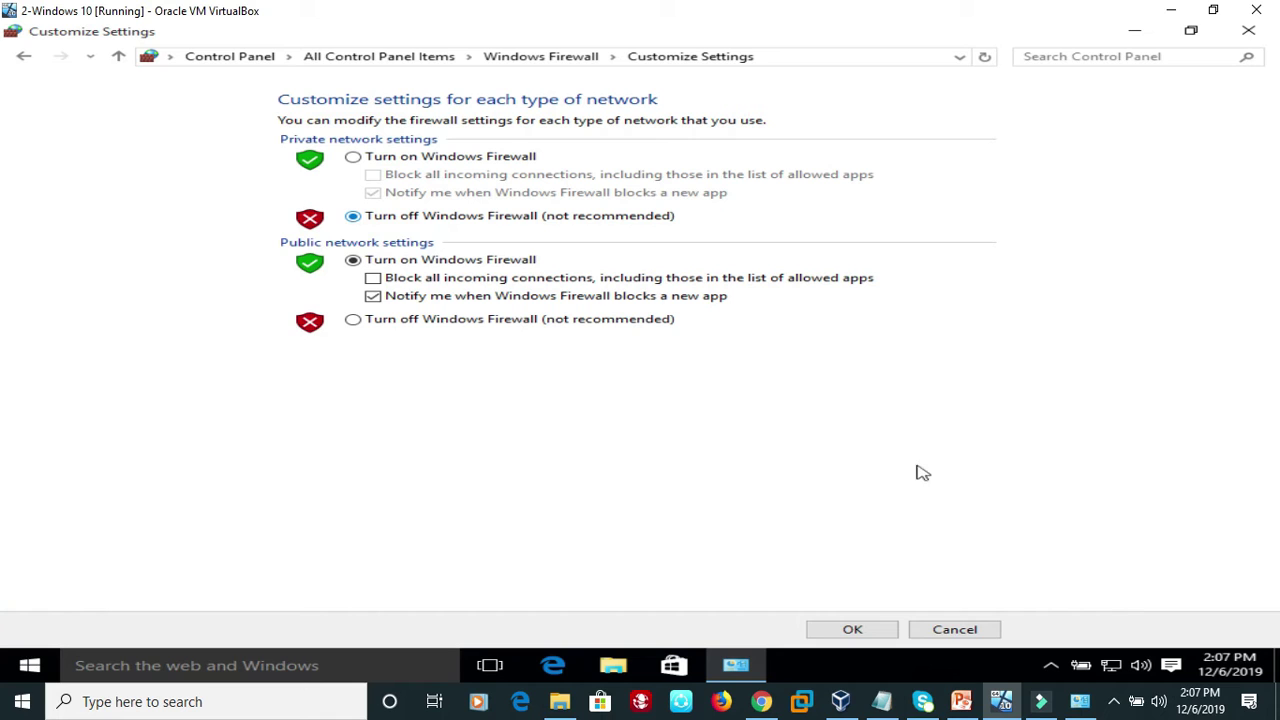
{"action": "left_click", "coordinate": [852, 630]}
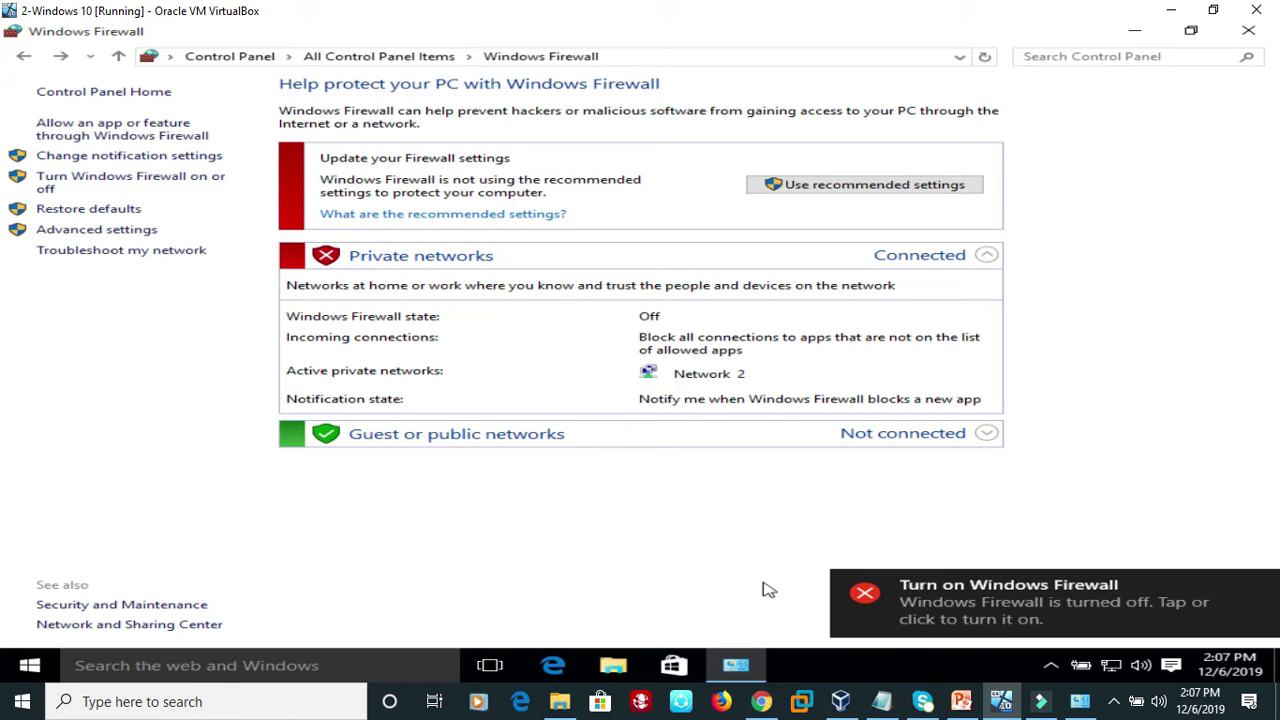
Return to the host computer's Control Panel, show small icons and turn off Windows Defender Firewall for private networks
{"action": "left_click", "coordinate": [1080, 703]}
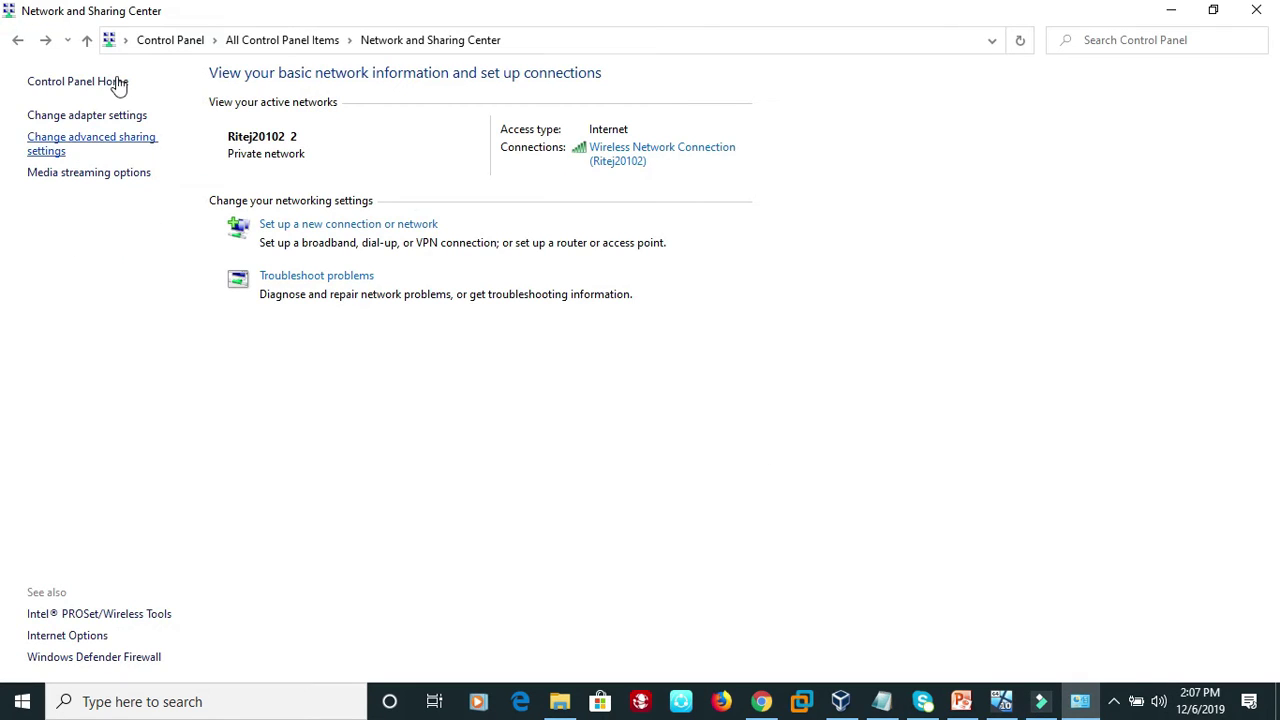
{"action": "left_click", "coordinate": [150, 43]}
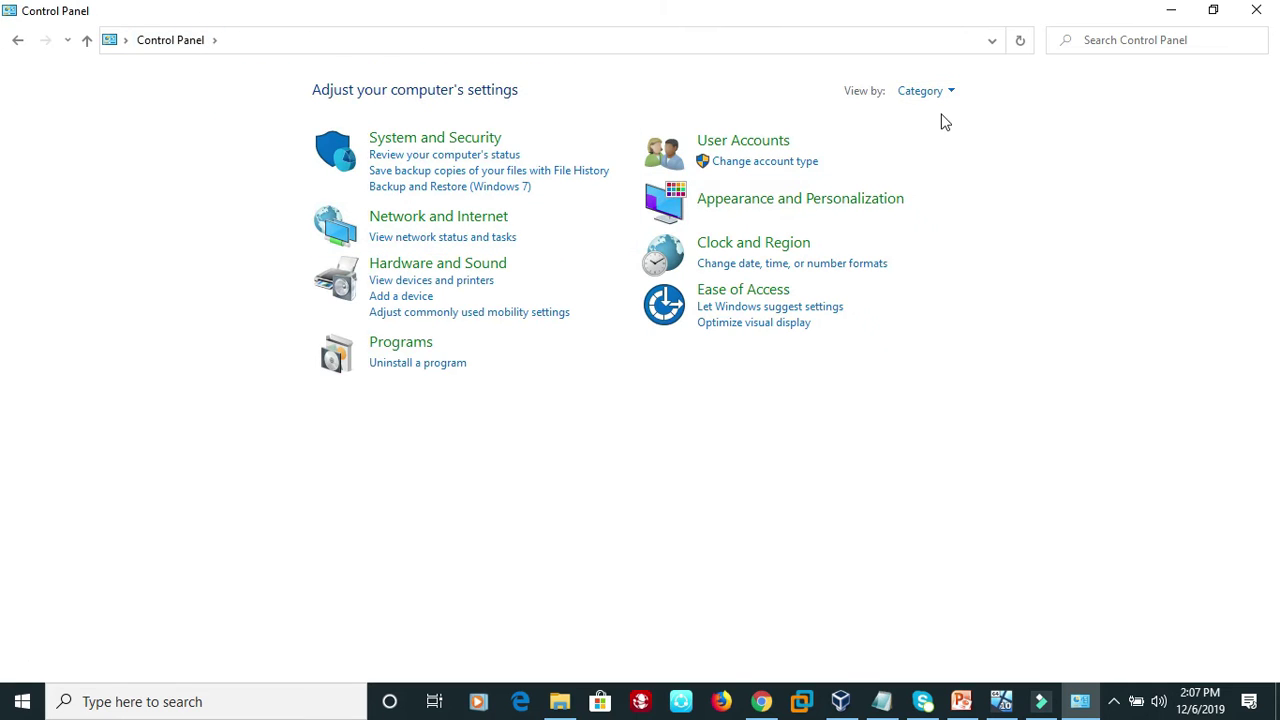
{"action": "left_click", "coordinate": [943, 92]}
{"action": "left_click", "coordinate": [950, 165]}
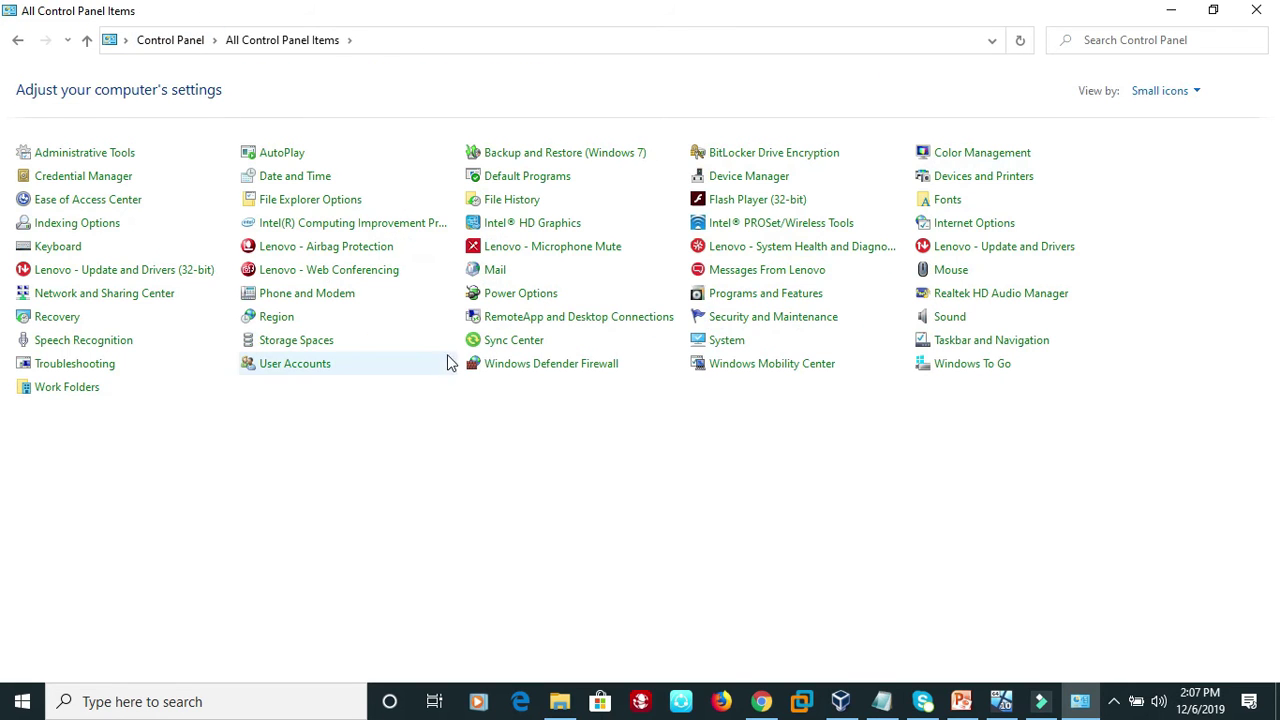
{"action": "left_click", "coordinate": [546, 366]}
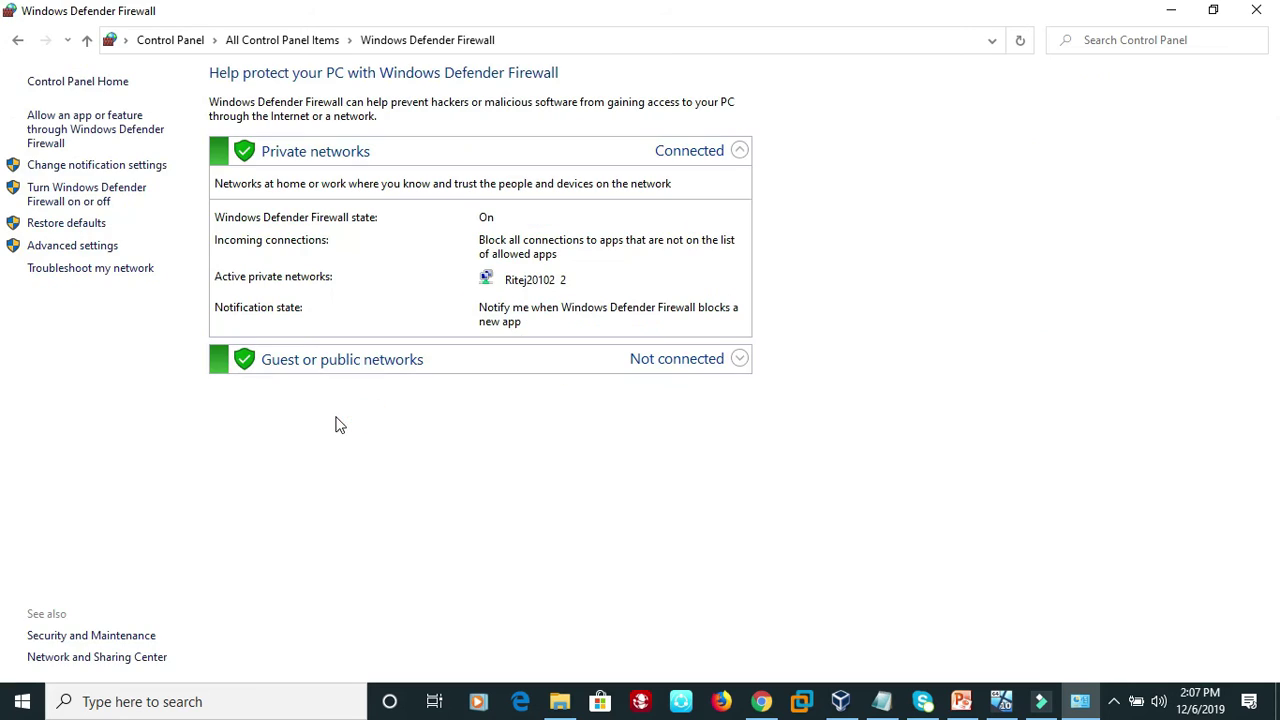
{"action": "left_click", "coordinate": [126, 194]}
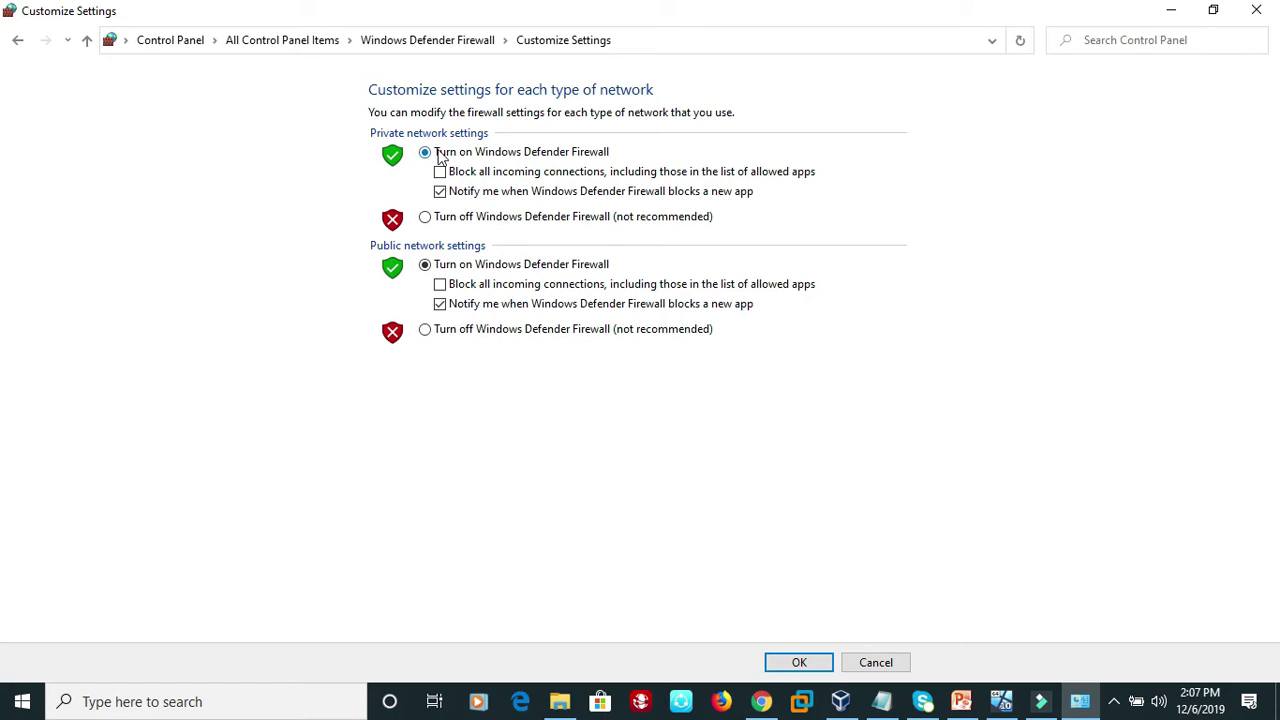
{"action": "left_click", "coordinate": [426, 220]}
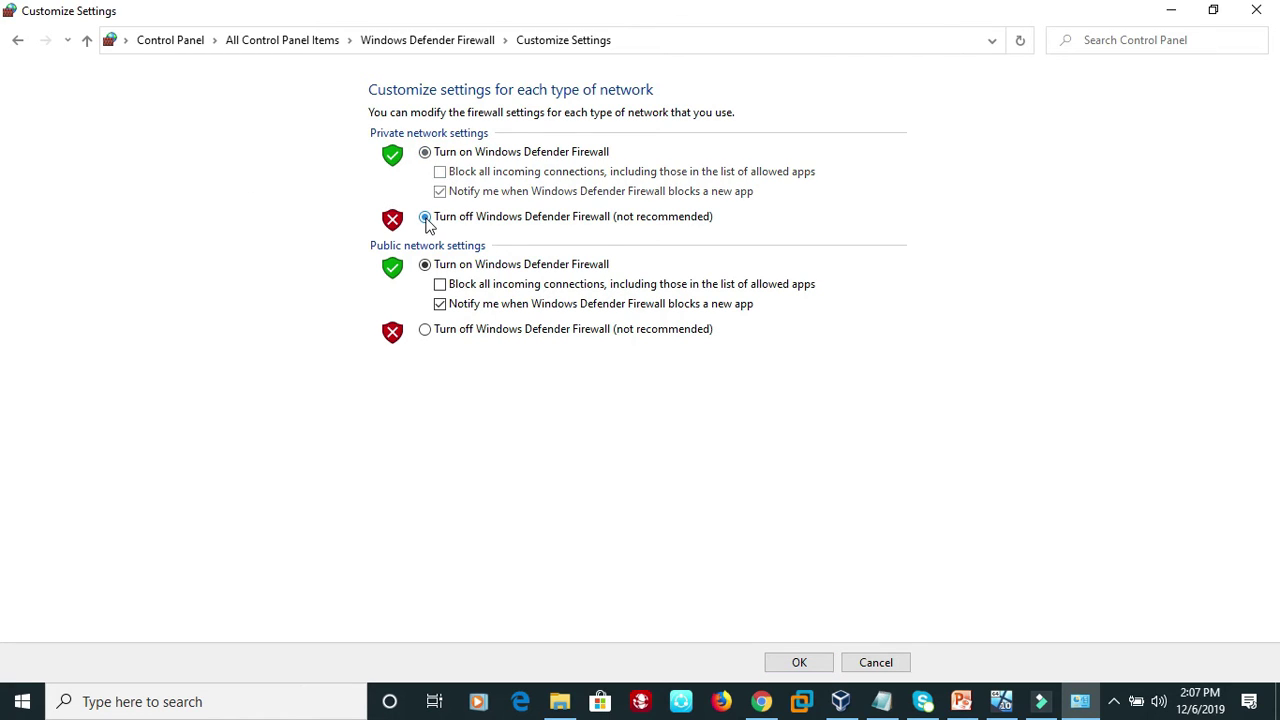
{"action": "left_click", "coordinate": [805, 662]}
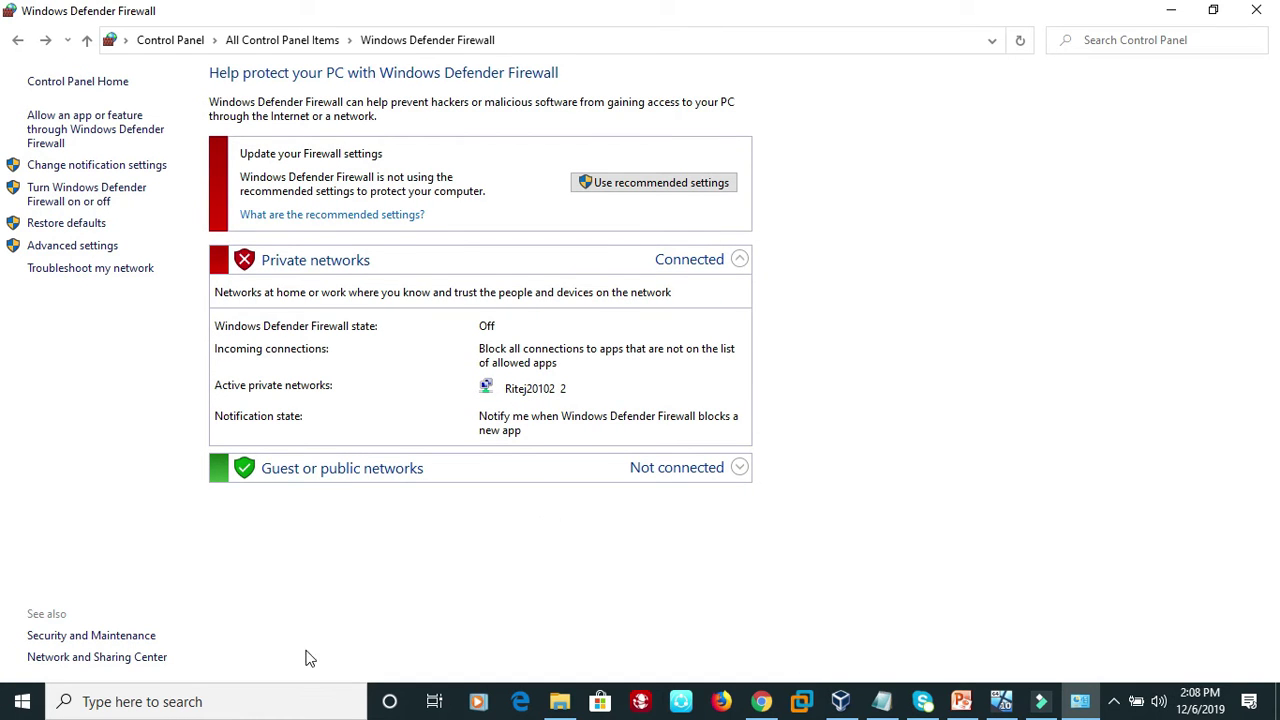
Open Command Prompt on the host computer and run ipconfig to check its IP address
{"action": "left_click", "coordinate": [263, 698]}
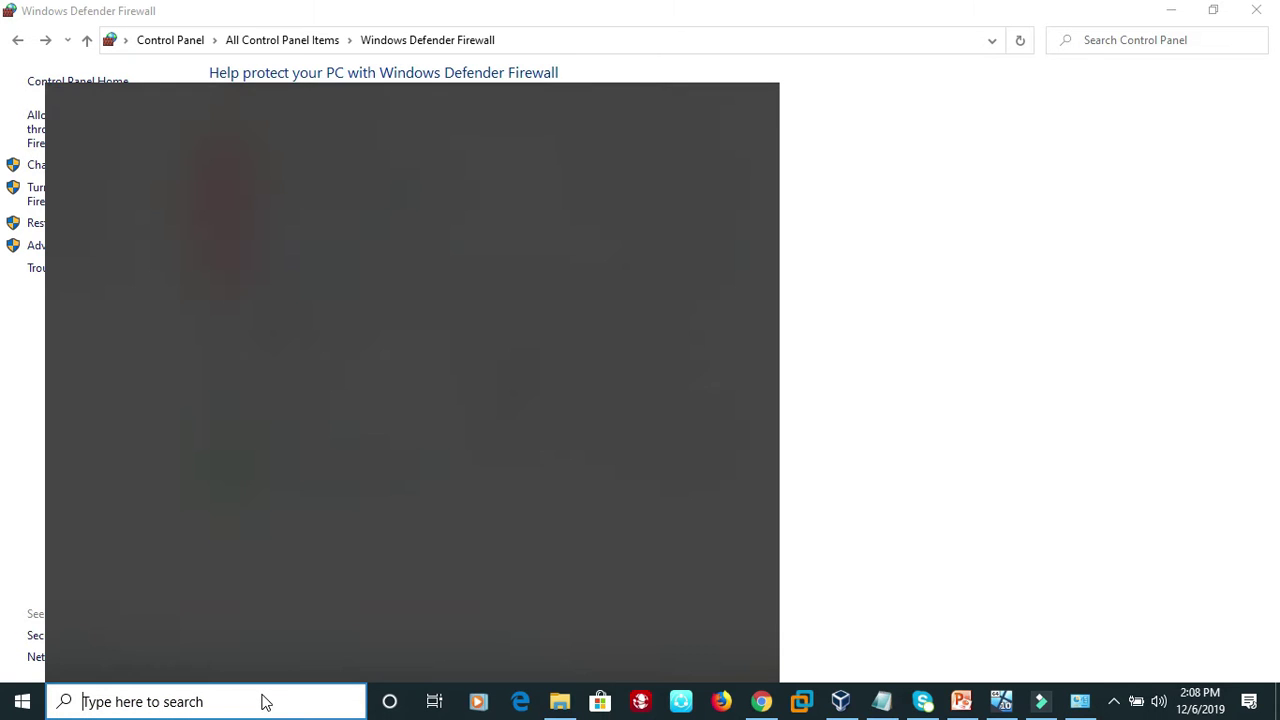
{"action": "type", "text": "cmd"}
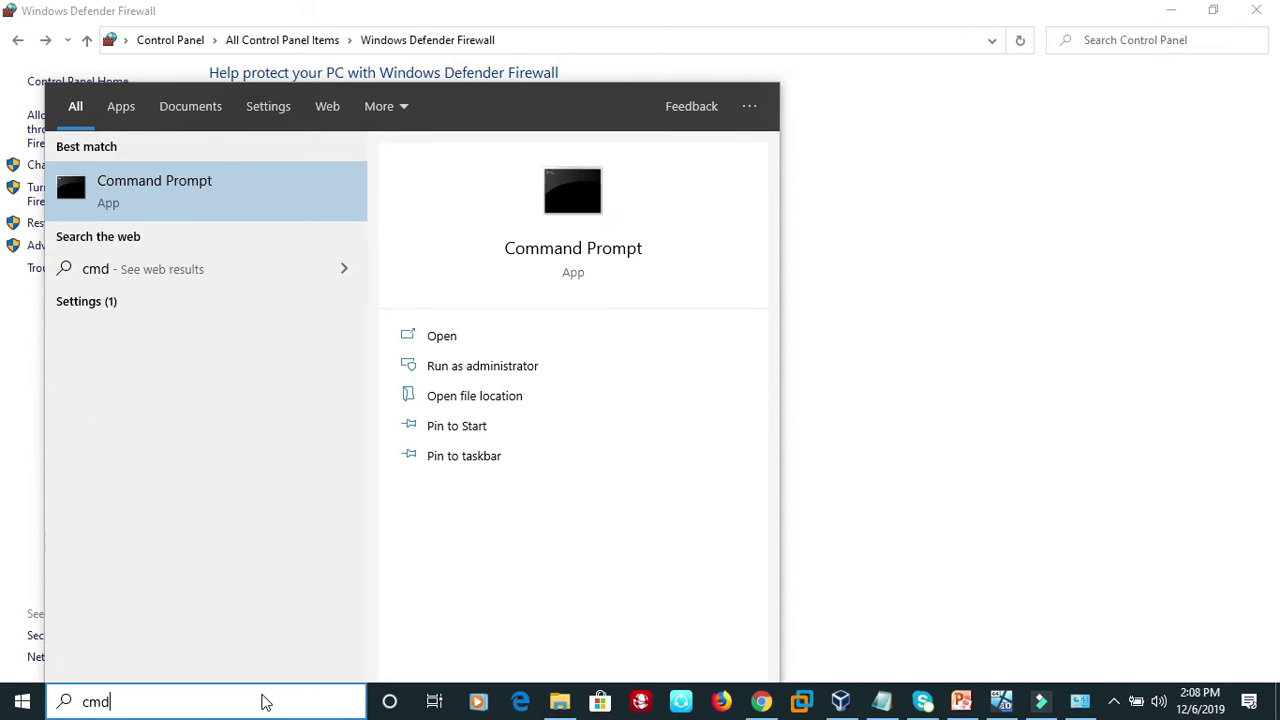
{"action": "key", "text": "Escape"}
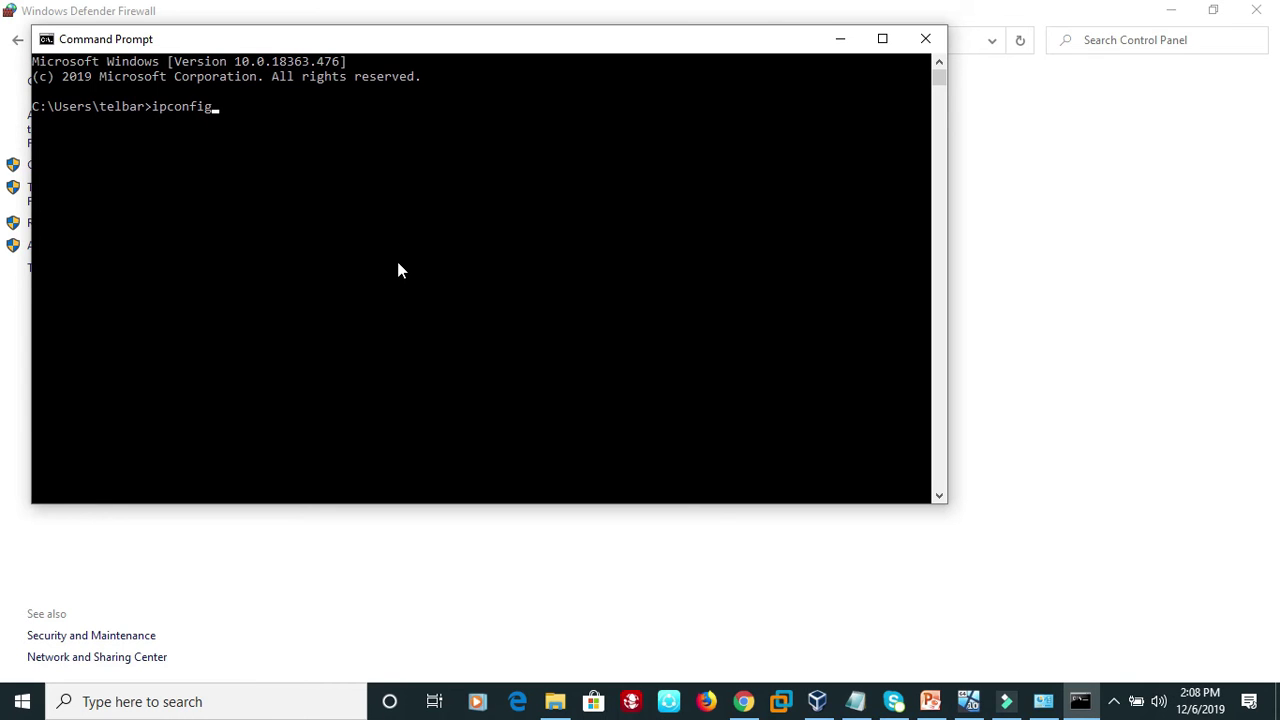
{"action": "key", "text": "Return"}
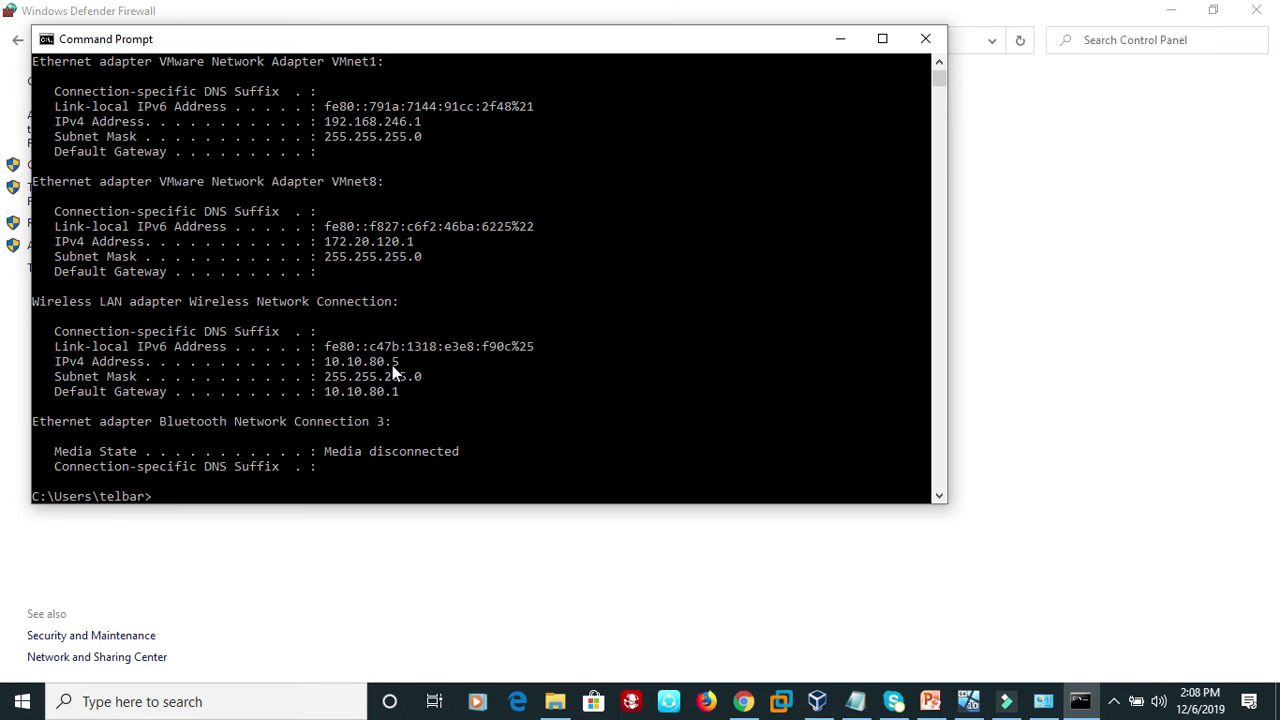
Switch to the Windows 10 virtual machine, open its Command Prompt and run ipconfig to check its IP address
{"action": "left_click", "coordinate": [968, 701]}
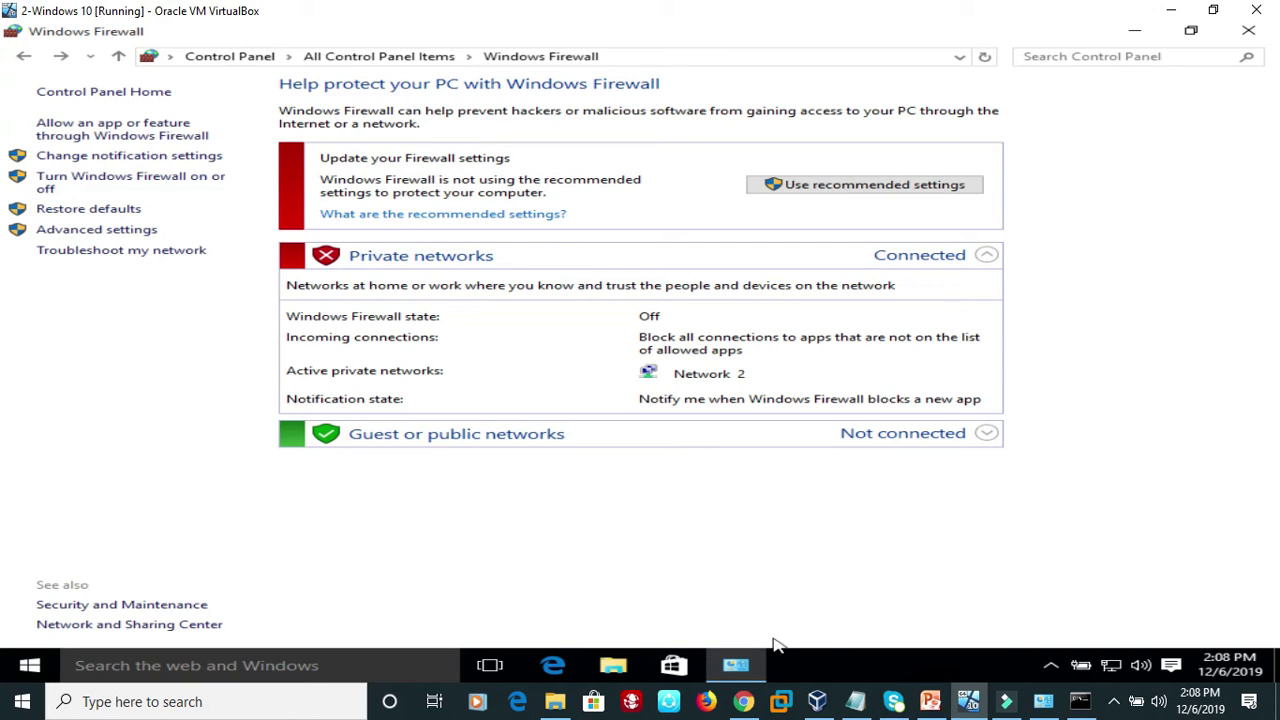
{"action": "left_click", "coordinate": [313, 668]}
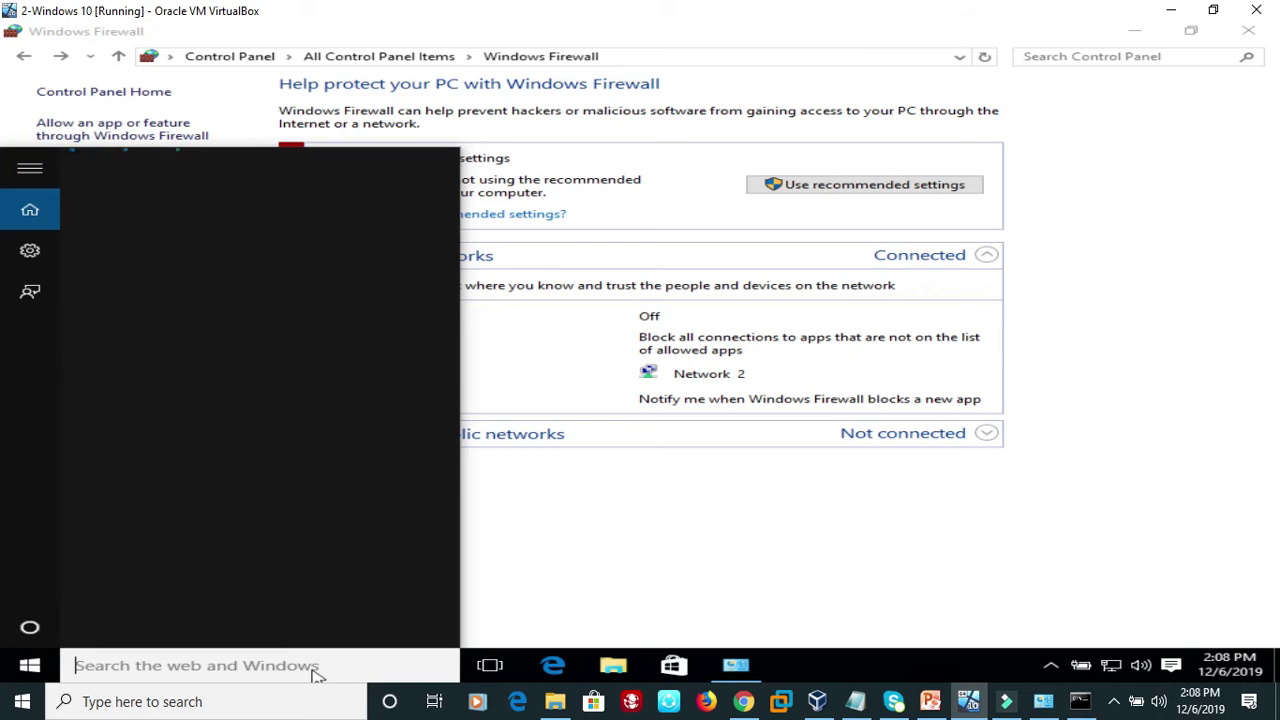
{"action": "type", "text": "cmd"}
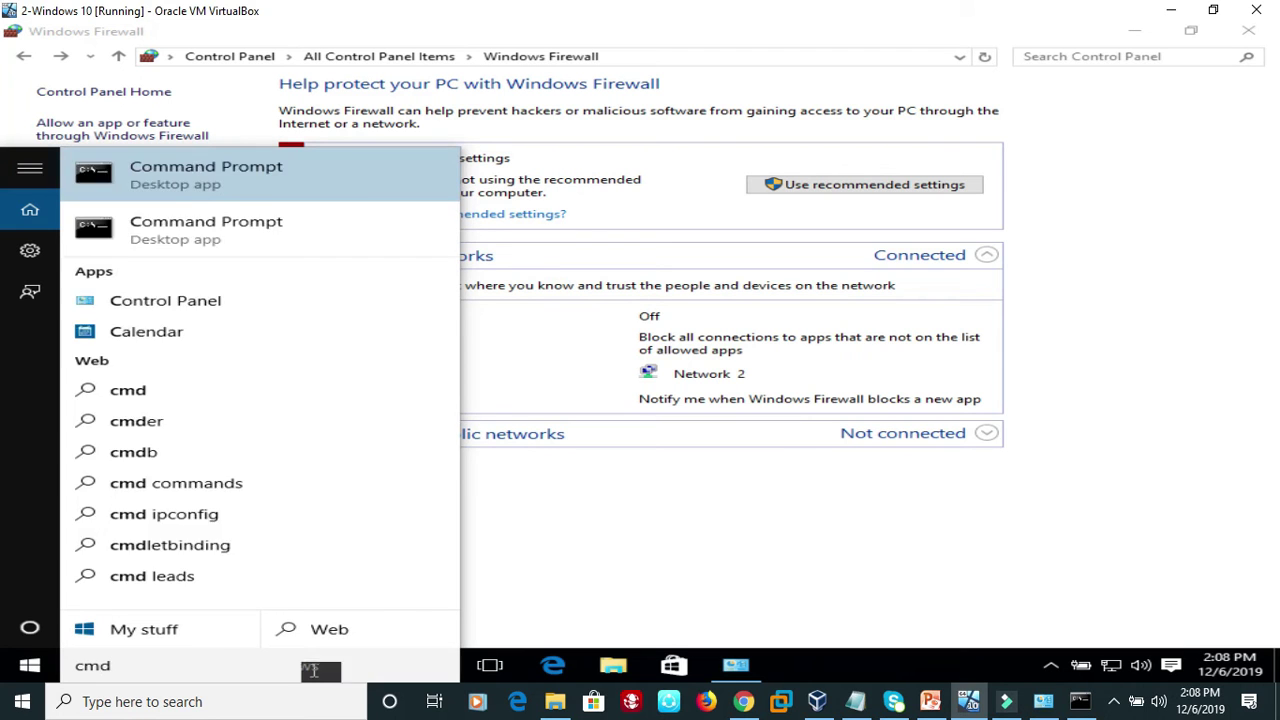
{"action": "key", "text": "Return"}
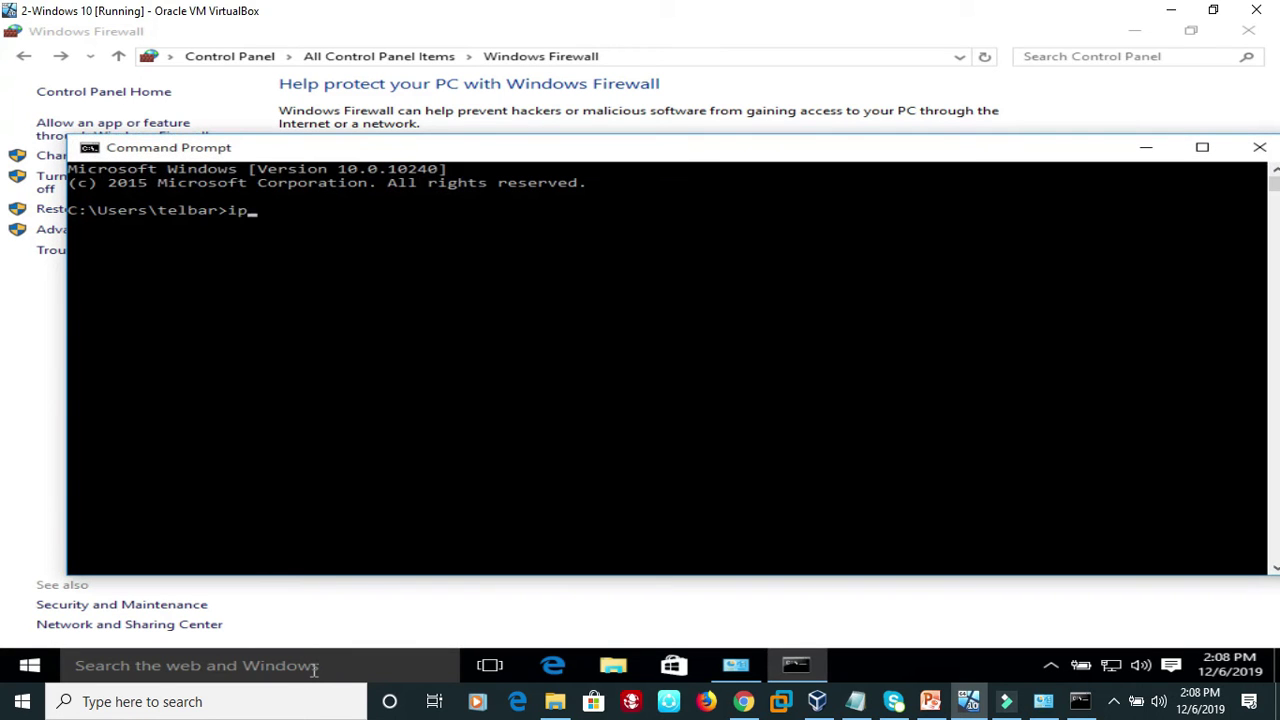
{"action": "type", "text": "ipconfig"}
{"action": "key", "text": "Return"}
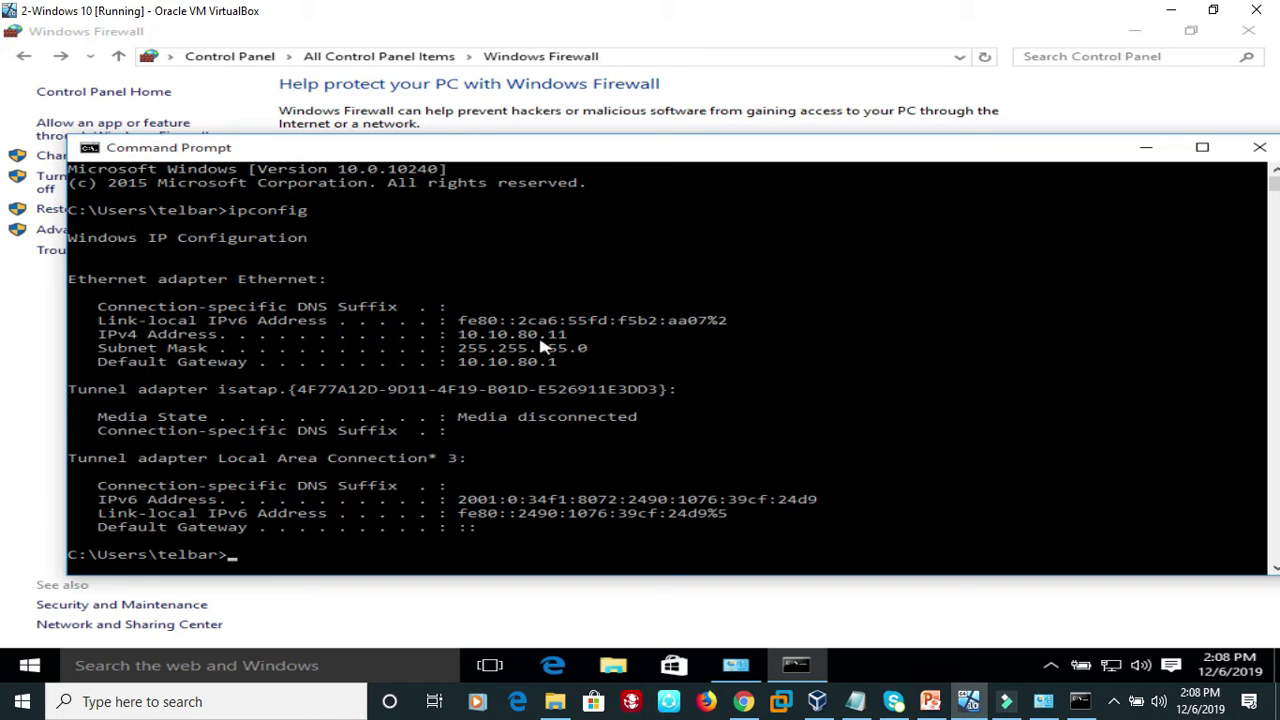
Ping the host computer at 10.10.80.5 from the virtual machine's Command Prompt
{"action": "left_click", "coordinate": [481, 430]}
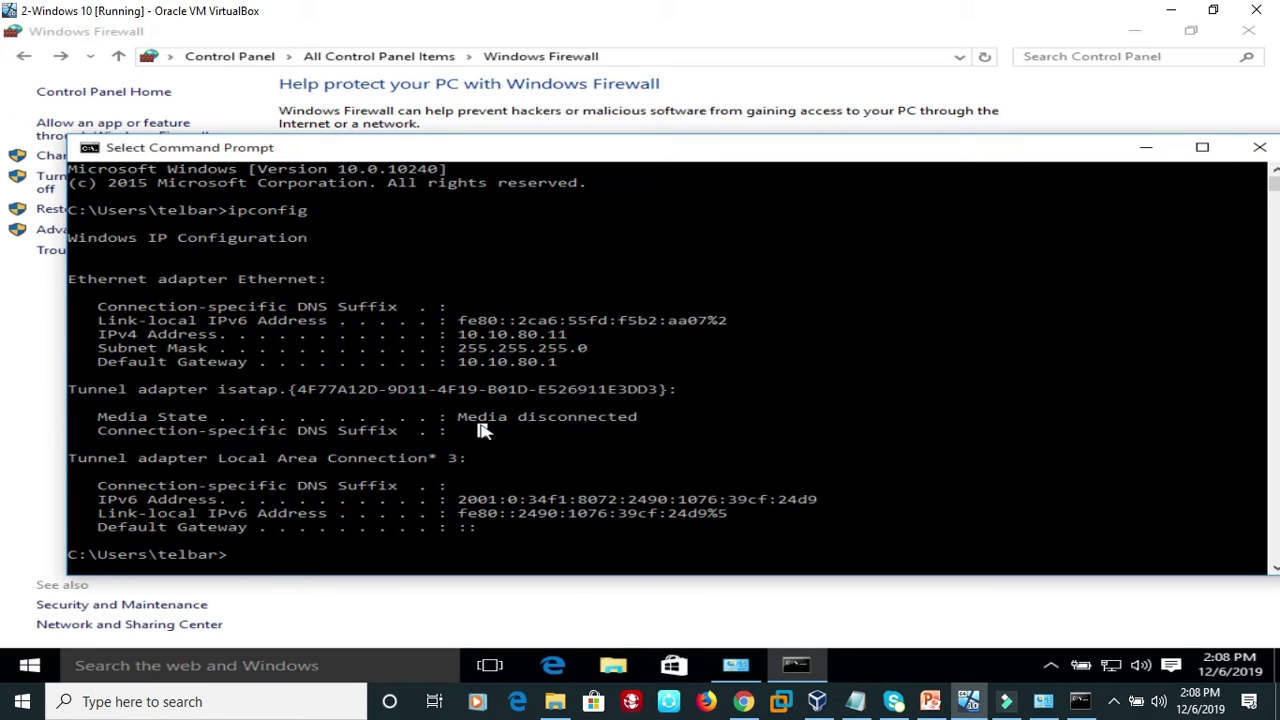
{"action": "type", "text": "pi"}
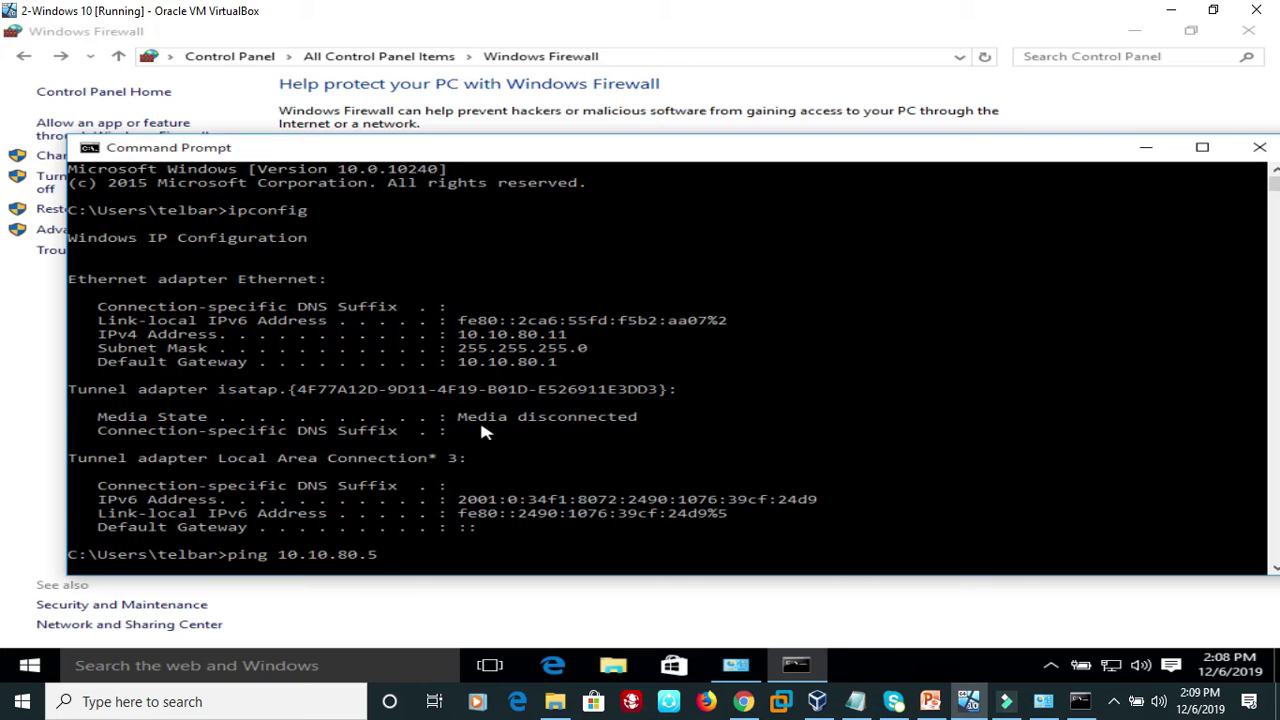
{"action": "type", "text": "ng 10.10.80.5"}
{"action": "key", "text": "Return"}
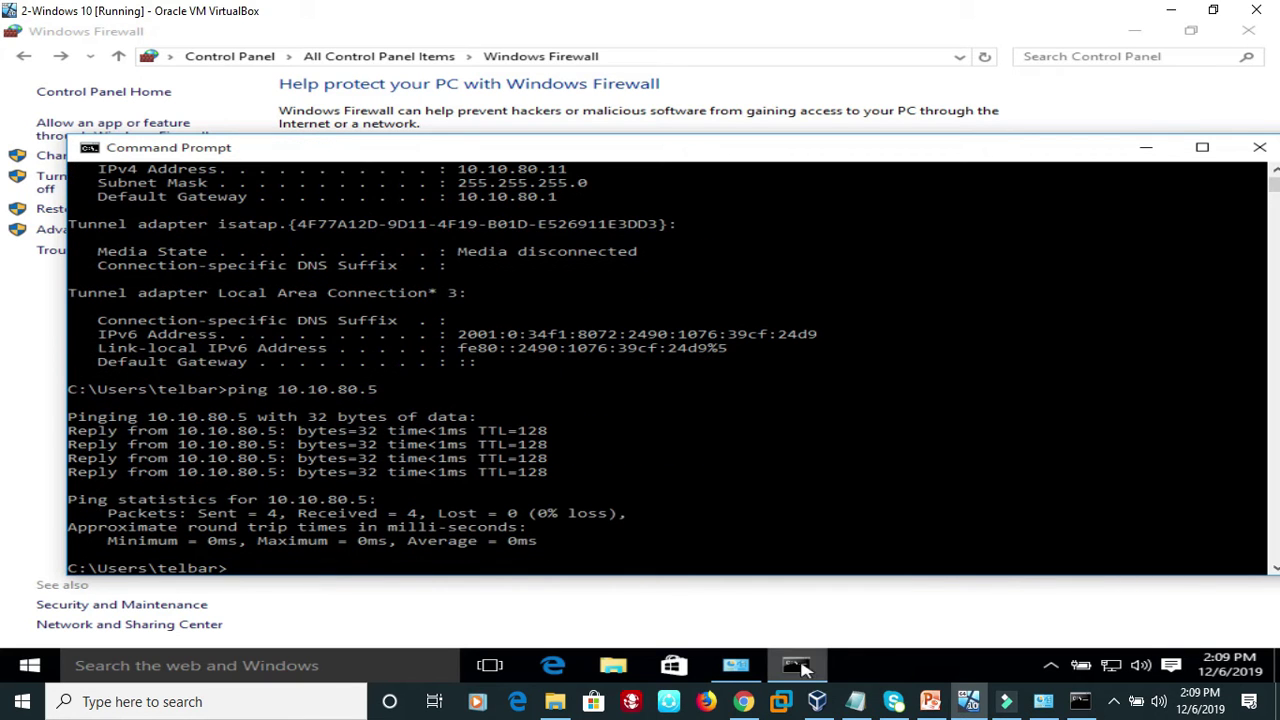
Return to the host computer's Command Prompt, minimize the virtual machine and ping it at 10.10.80.11
{"action": "left_click", "coordinate": [1080, 702]}
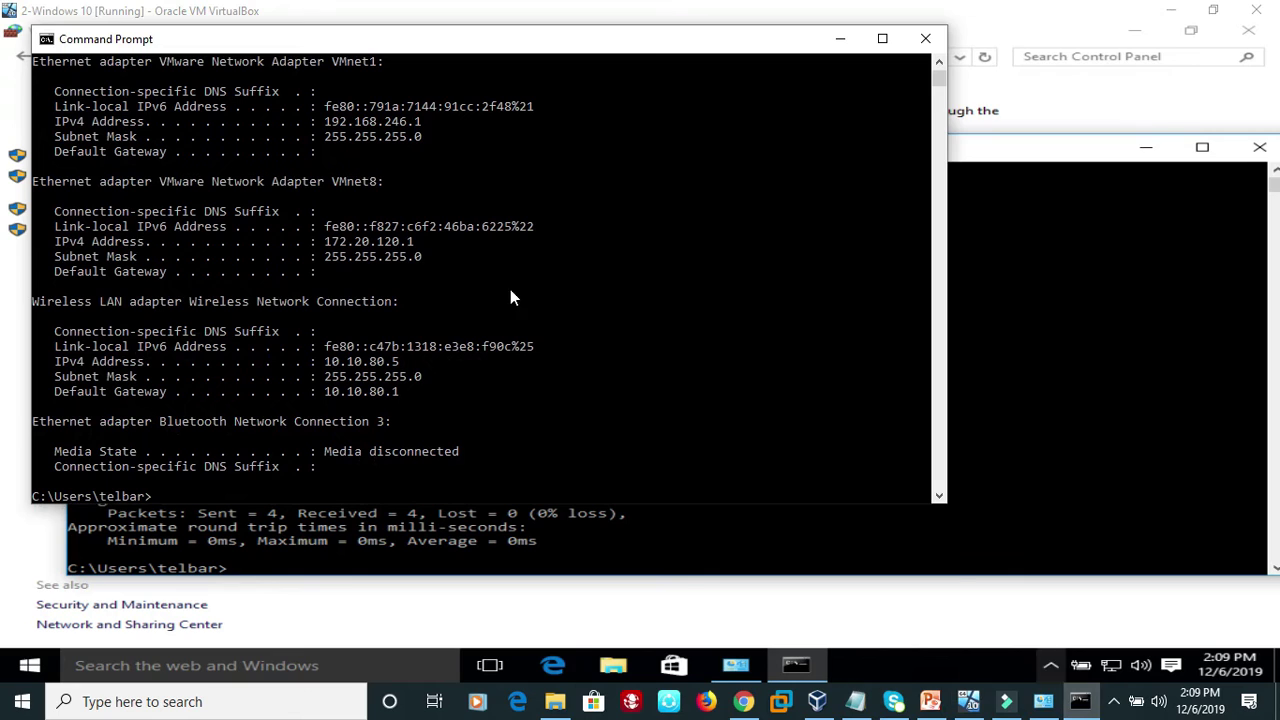
{"action": "left_click", "coordinate": [546, 331]}
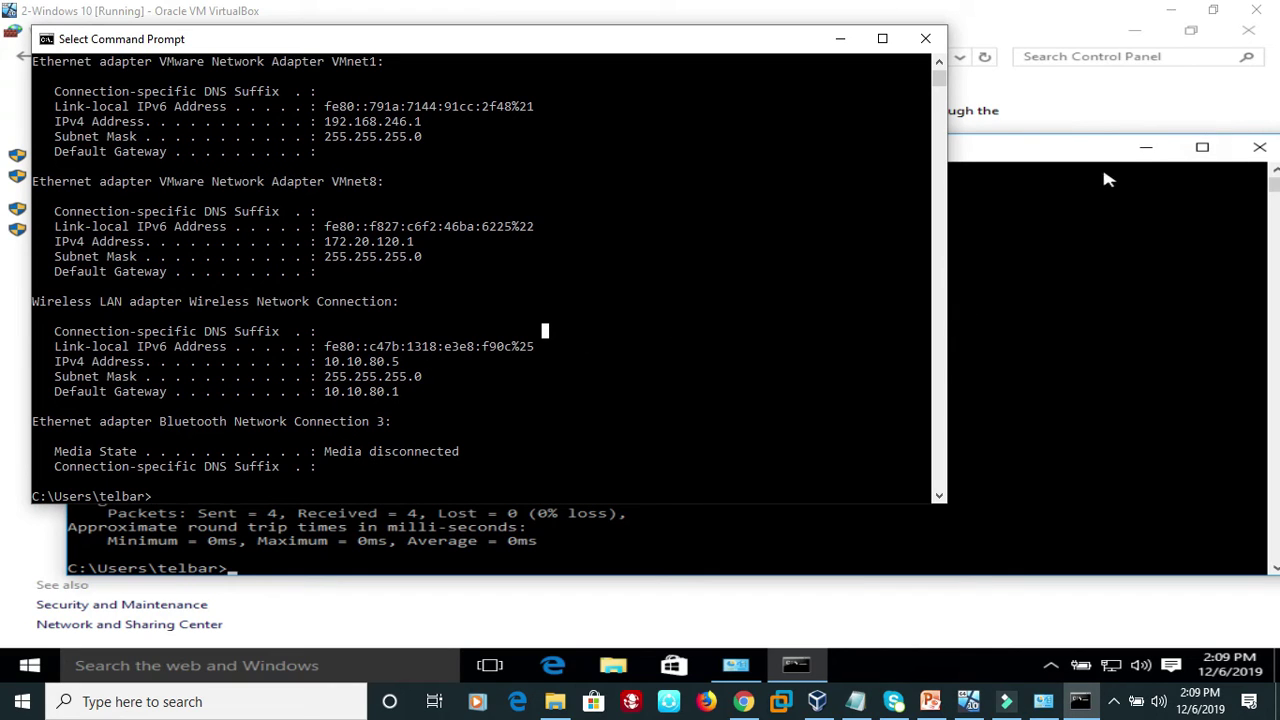
{"action": "left_click", "coordinate": [1170, 12]}
{"action": "left_click", "coordinate": [581, 269]}
{"action": "left_click", "coordinate": [371, 363]}
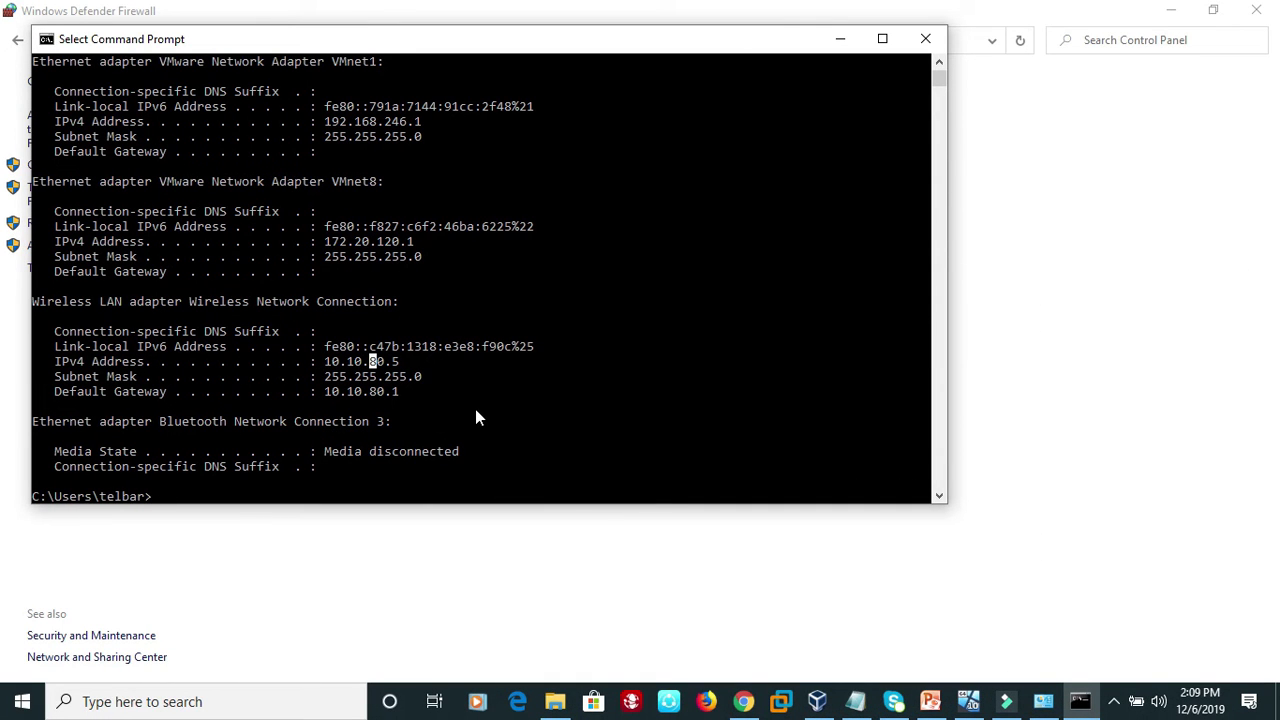
{"action": "type", "text": "ping 10.10.80.11"}
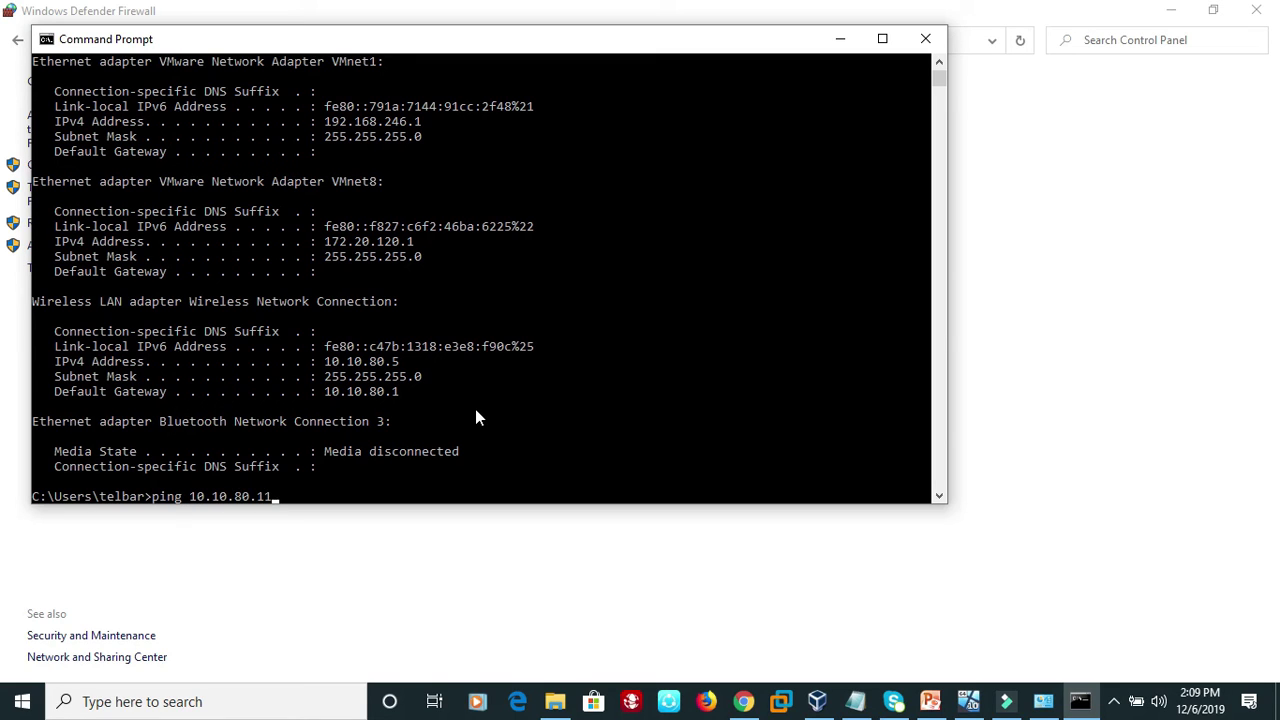
{"action": "key", "text": "Return"}
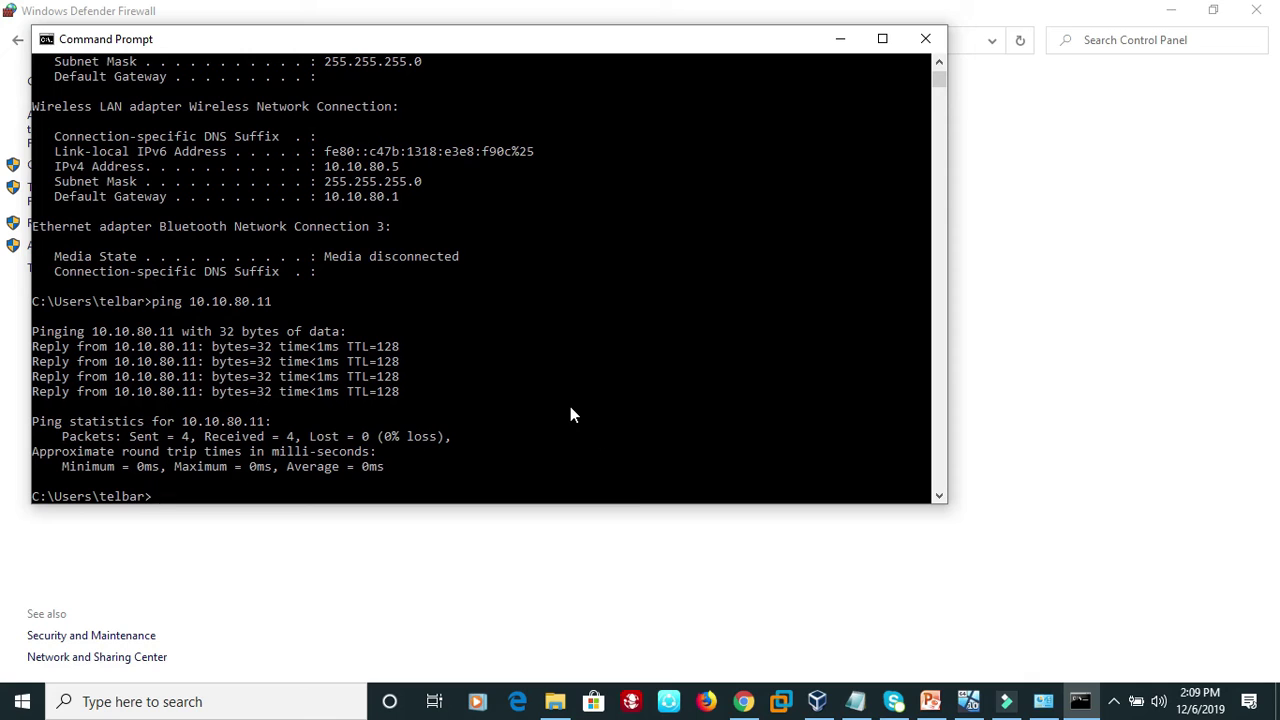
Display the host computer's Control Panel as small icons and open Devices and Printers
{"action": "left_click", "coordinate": [449, 556]}
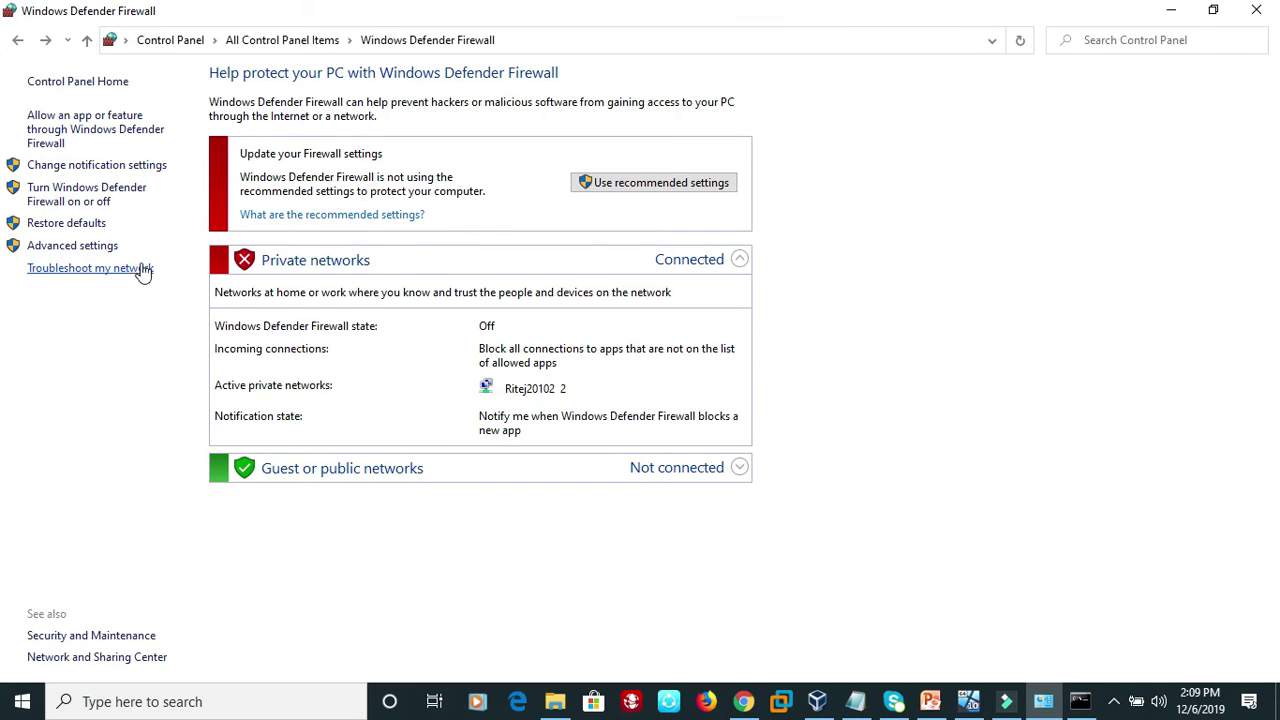
{"action": "left_click", "coordinate": [166, 42]}
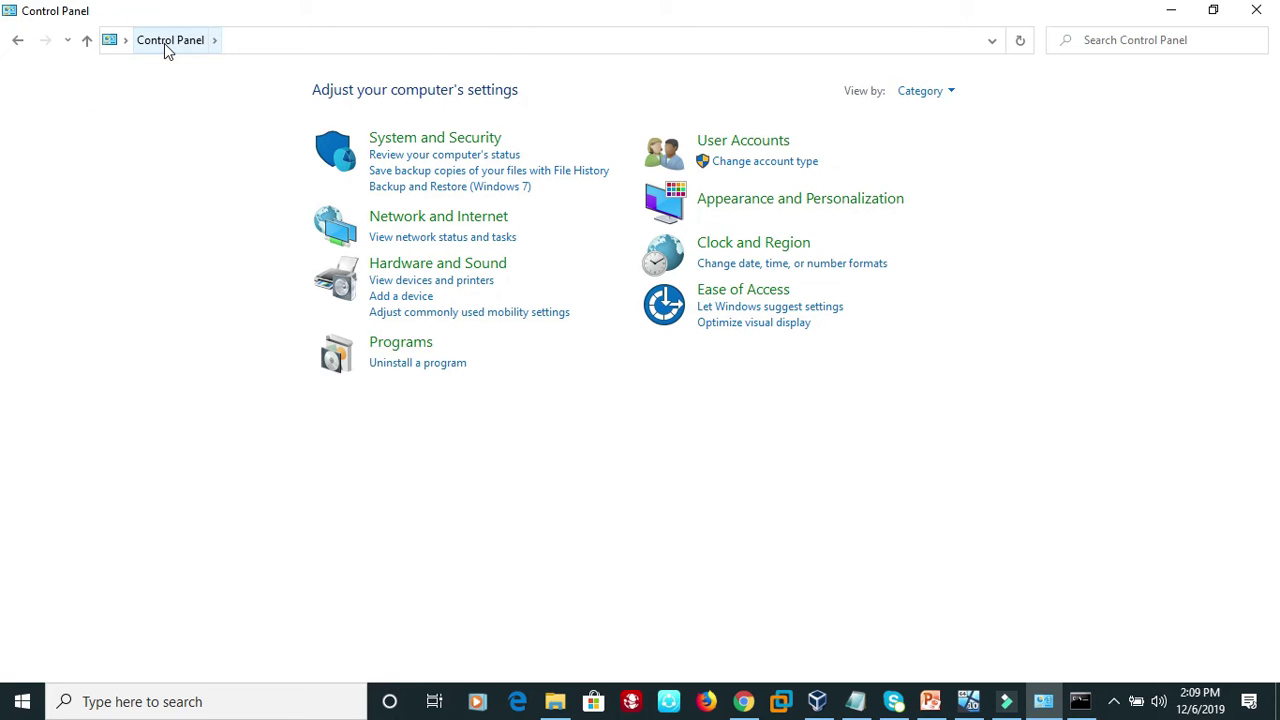
{"action": "left_click", "coordinate": [952, 97]}
{"action": "left_click", "coordinate": [943, 166]}
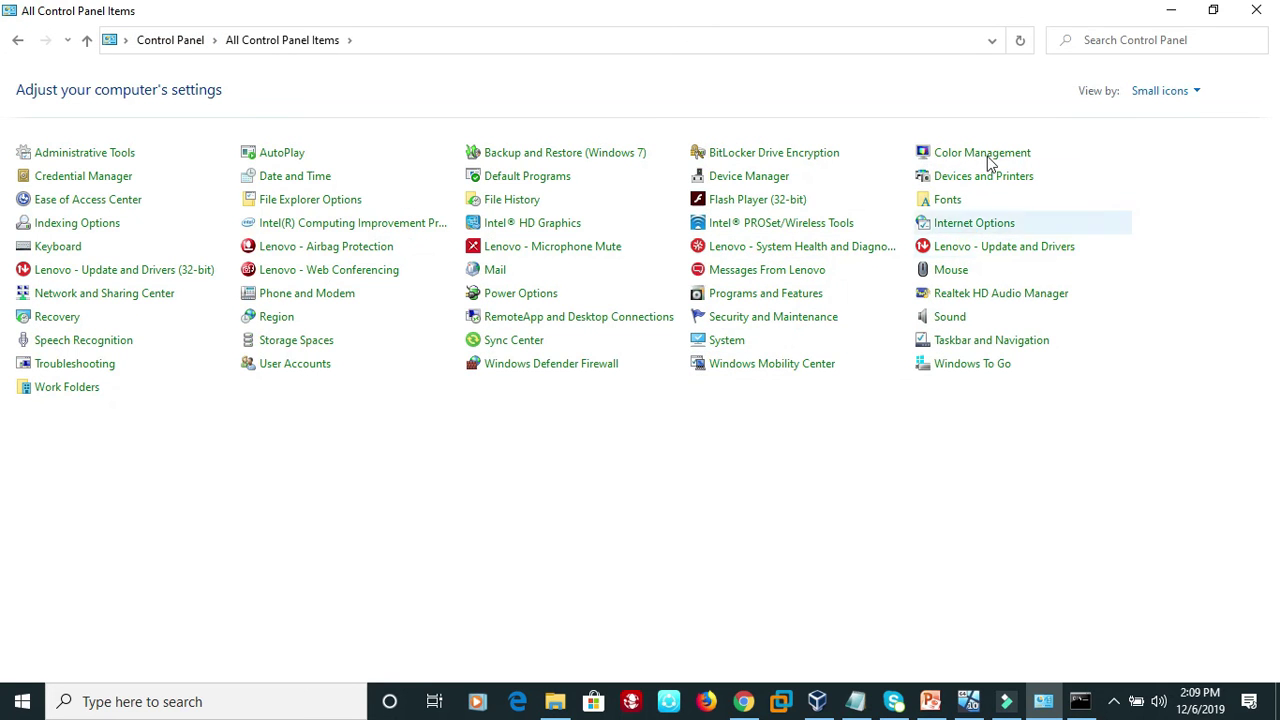
{"action": "left_click", "coordinate": [987, 182]}
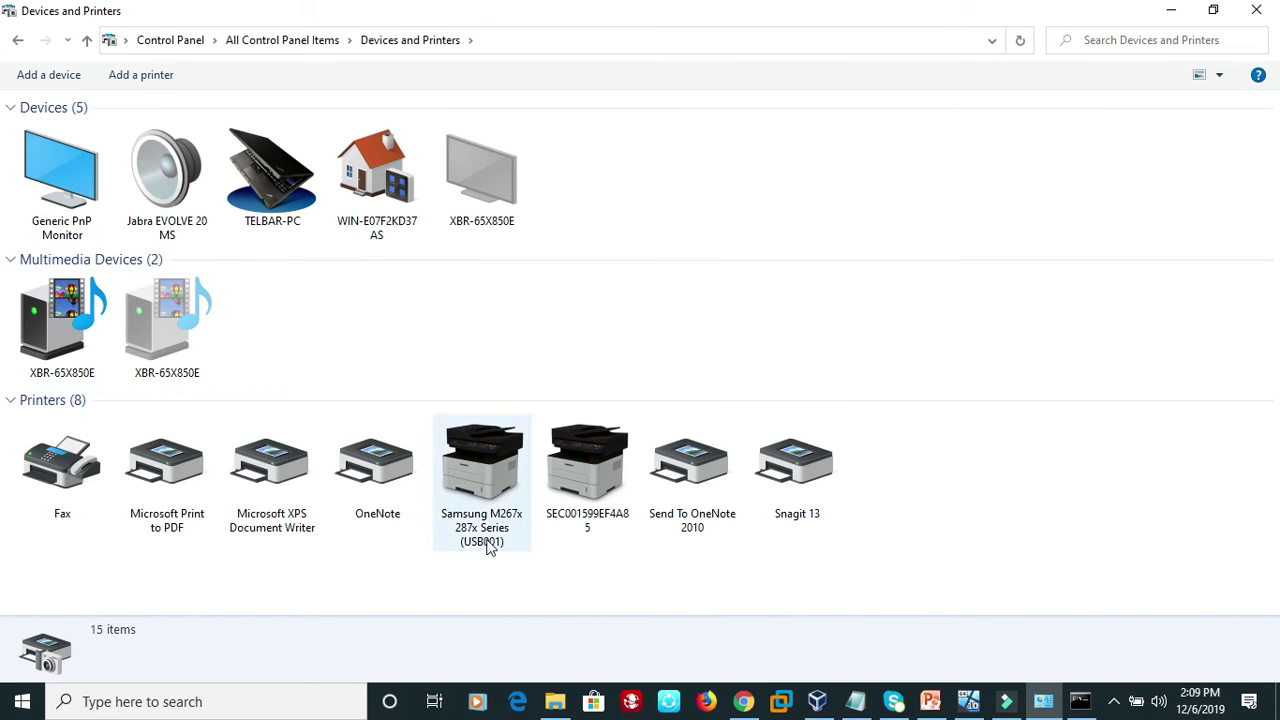
Share the Samsung M267x 287x Series (USB001) printer through its printer properties, keeping the suggested share name, and apply
{"action": "right_click", "coordinate": [476, 485]}
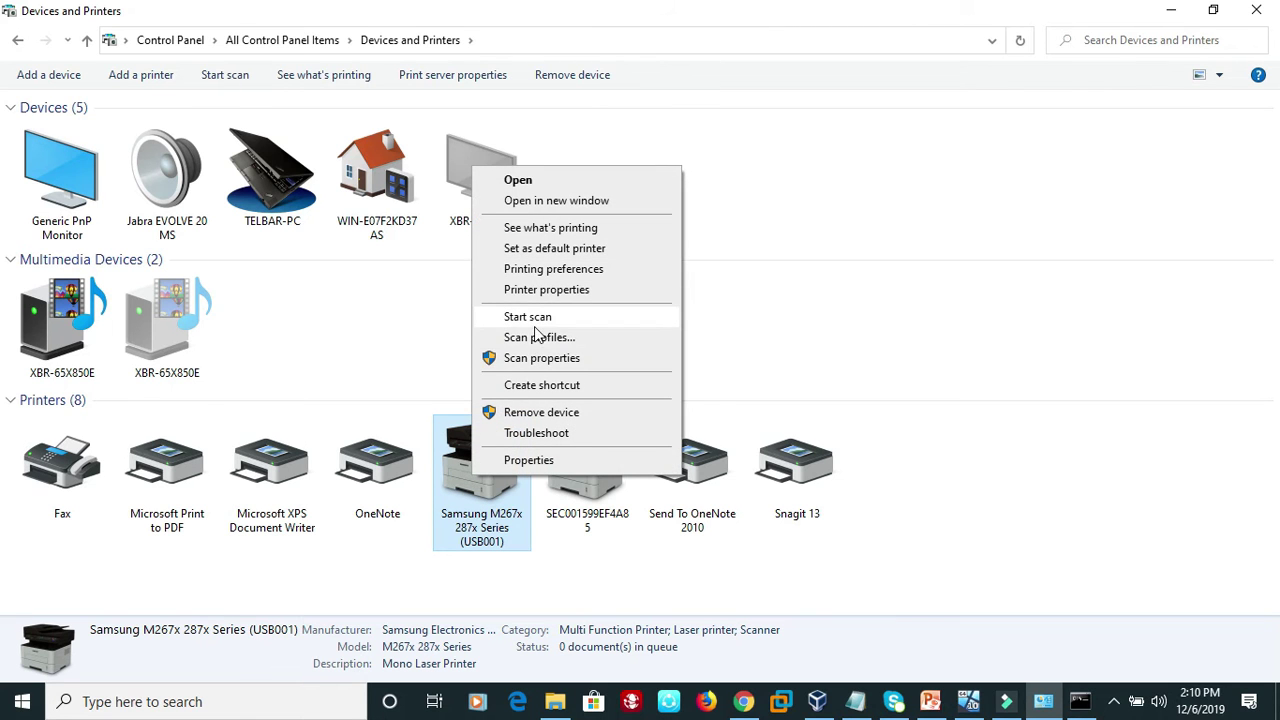
{"action": "left_click", "coordinate": [533, 291]}
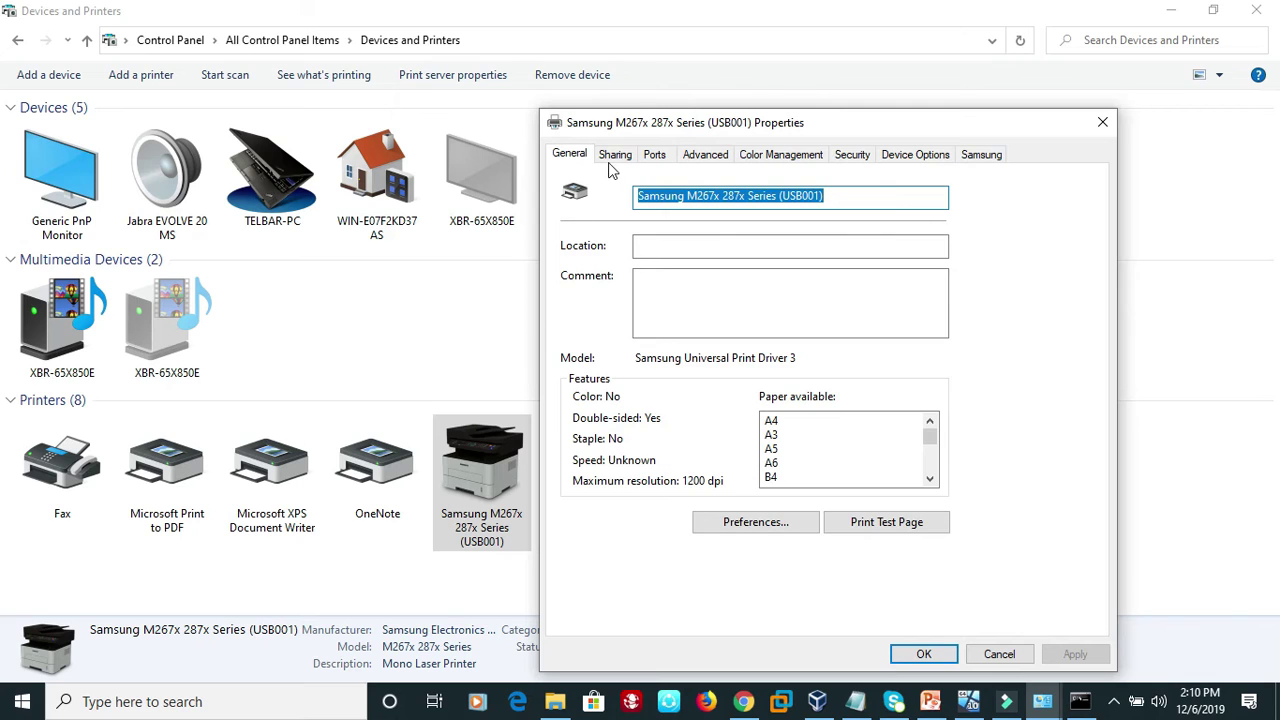
{"action": "left_click", "coordinate": [614, 156]}
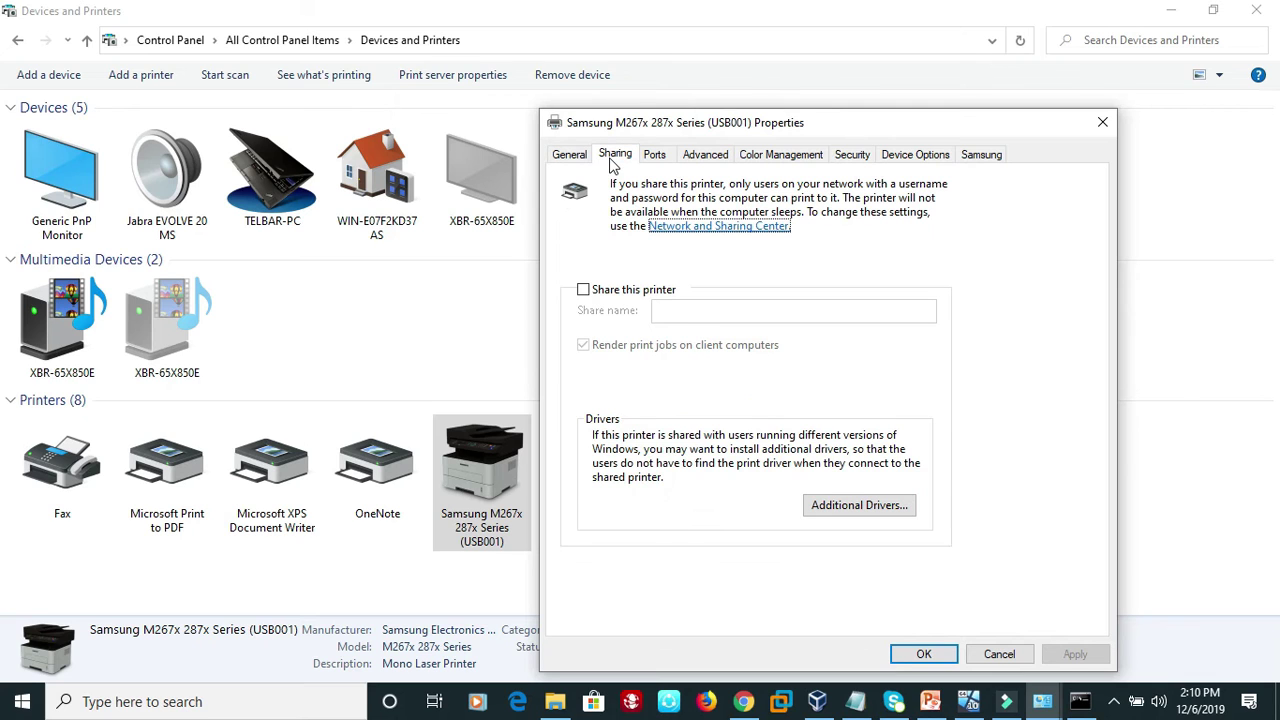
{"action": "left_click", "coordinate": [584, 291]}
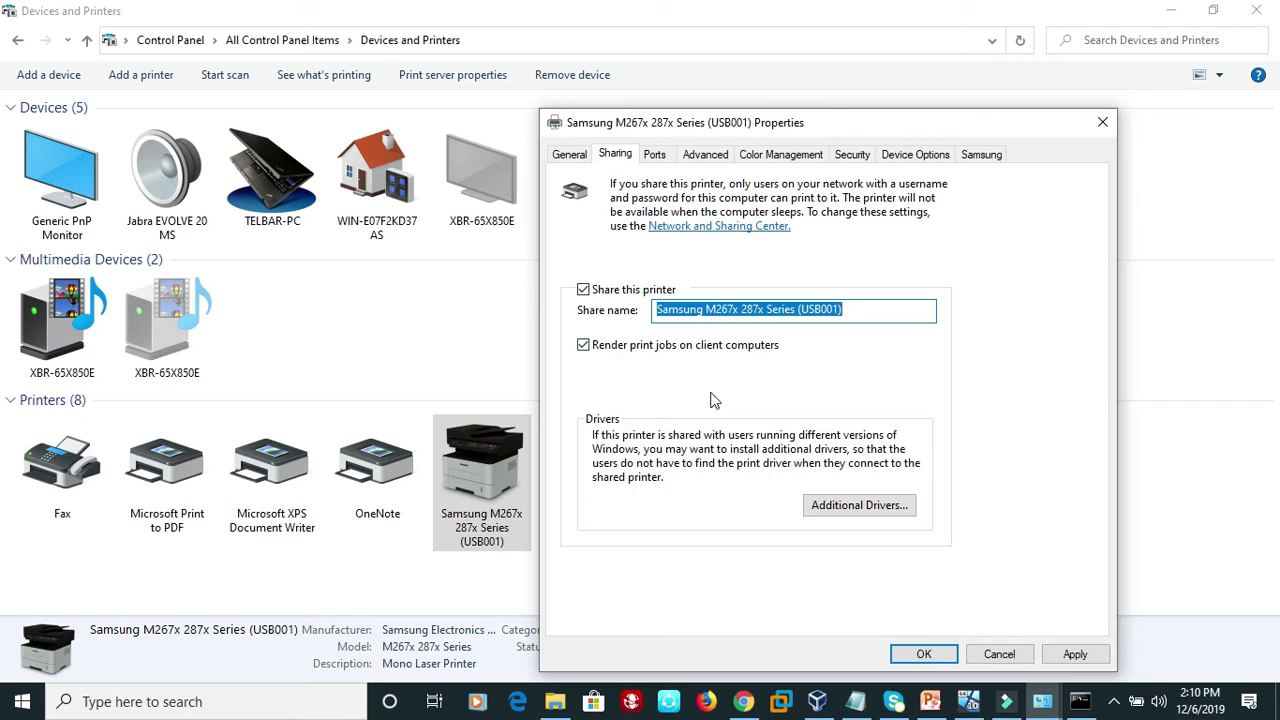
{"action": "left_click", "coordinate": [878, 311]}
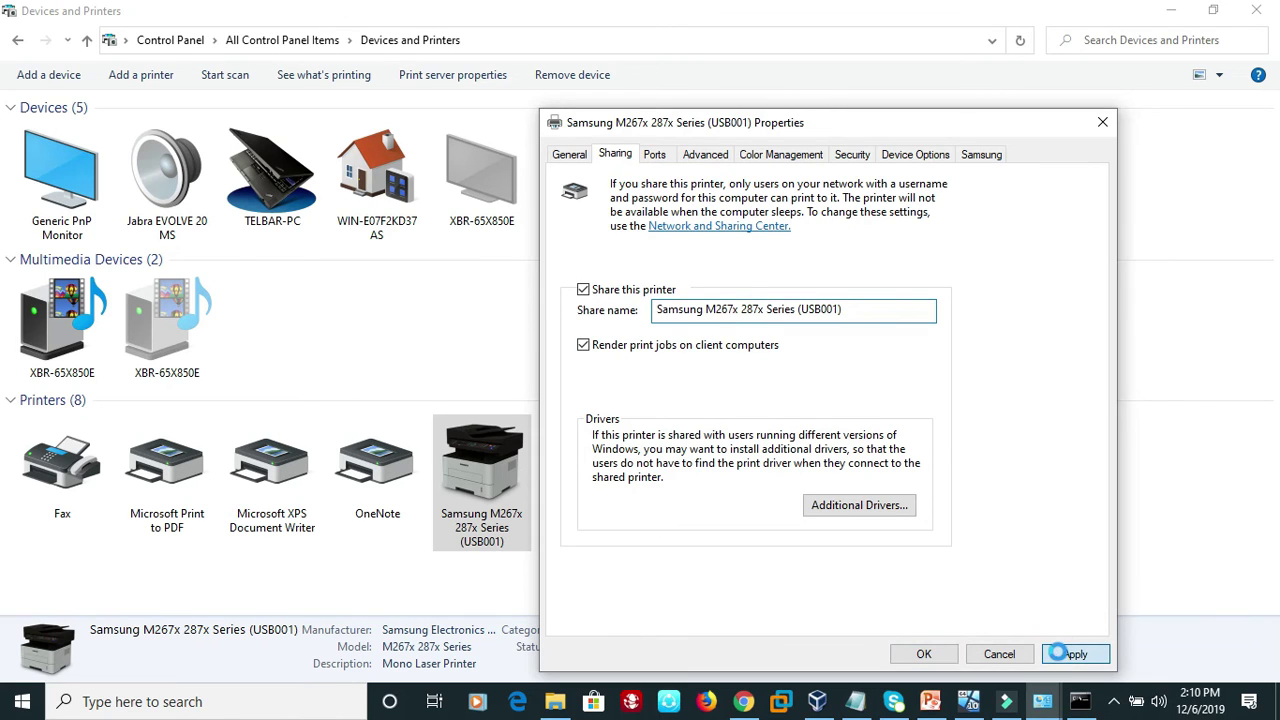
{"action": "left_click", "coordinate": [1068, 655]}
{"action": "left_click", "coordinate": [925, 655]}
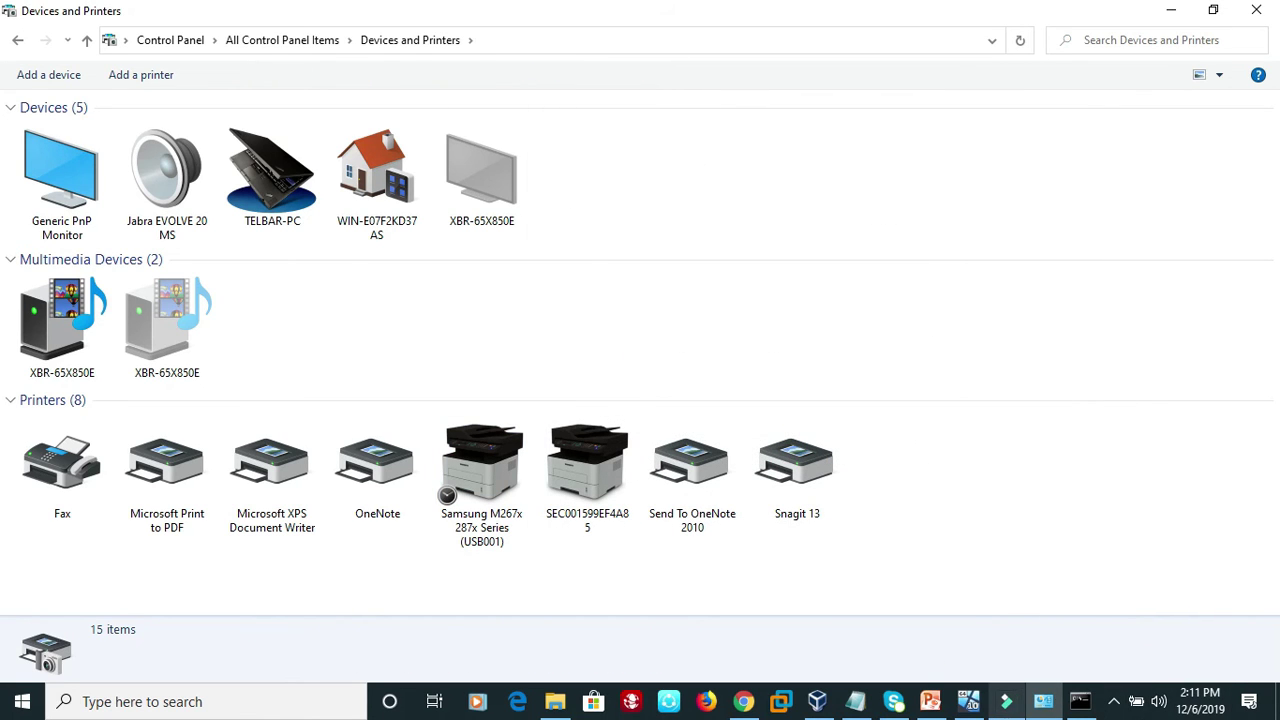
Switch to the virtual machine, minimize its Command Prompt, and open Devices and Printers from Control Panel's small icons view
{"action": "left_click", "coordinate": [968, 701]}
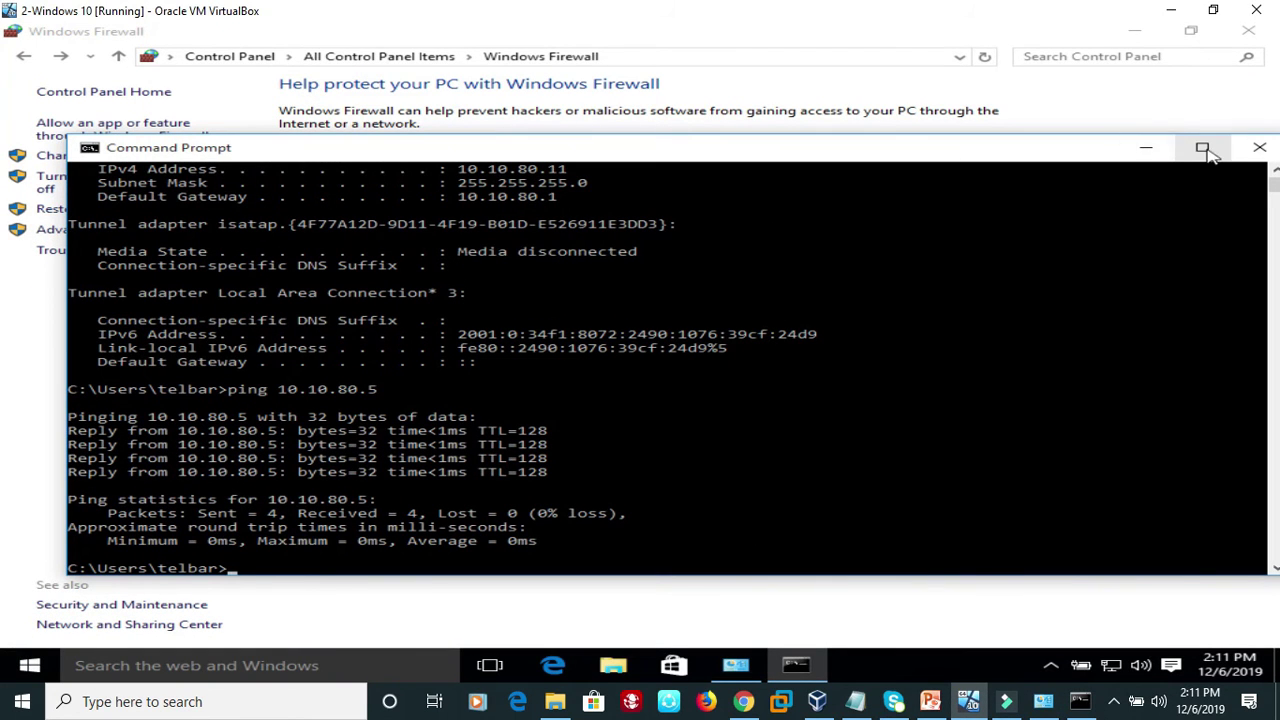
{"action": "left_click", "coordinate": [1145, 147]}
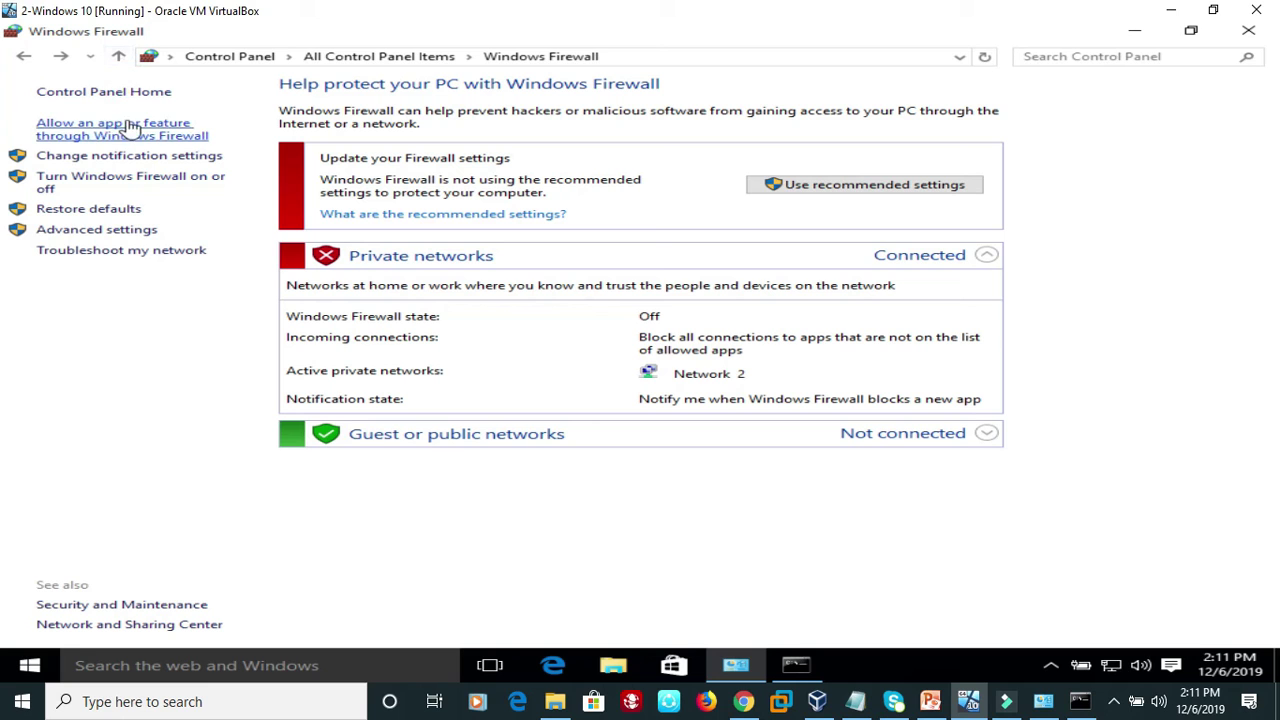
{"action": "left_click", "coordinate": [230, 58]}
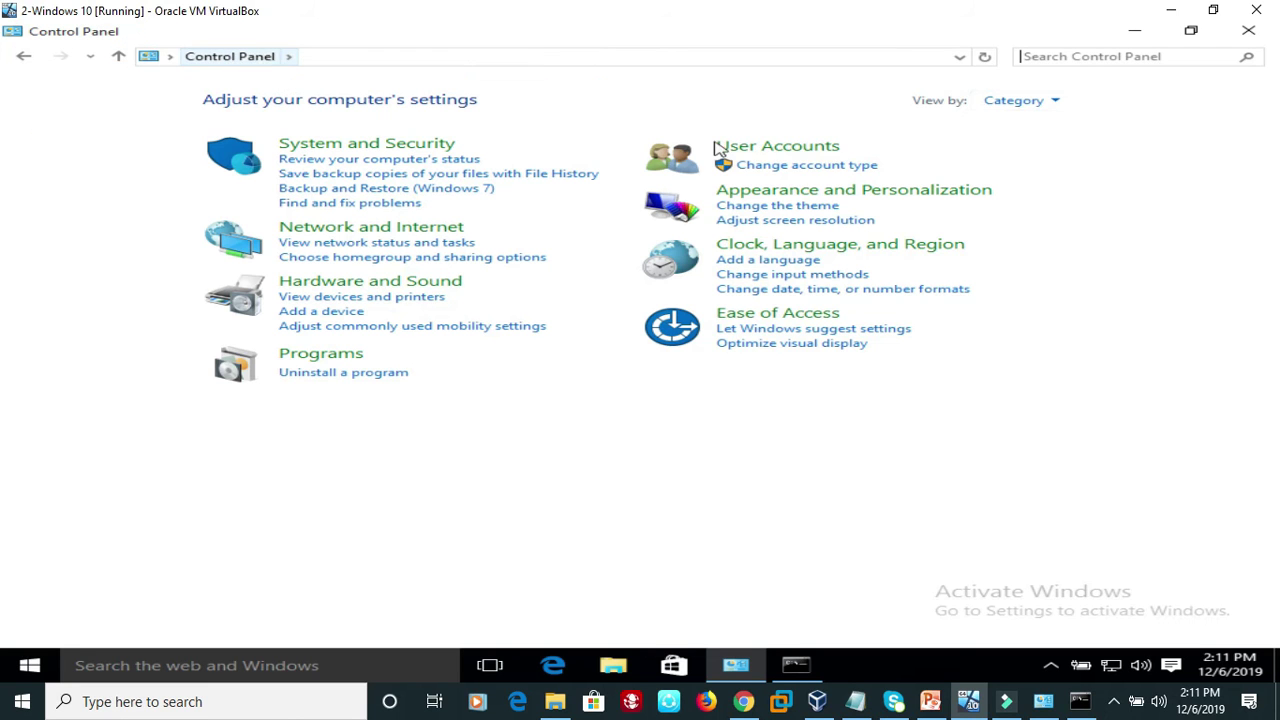
{"action": "left_click", "coordinate": [1032, 103]}
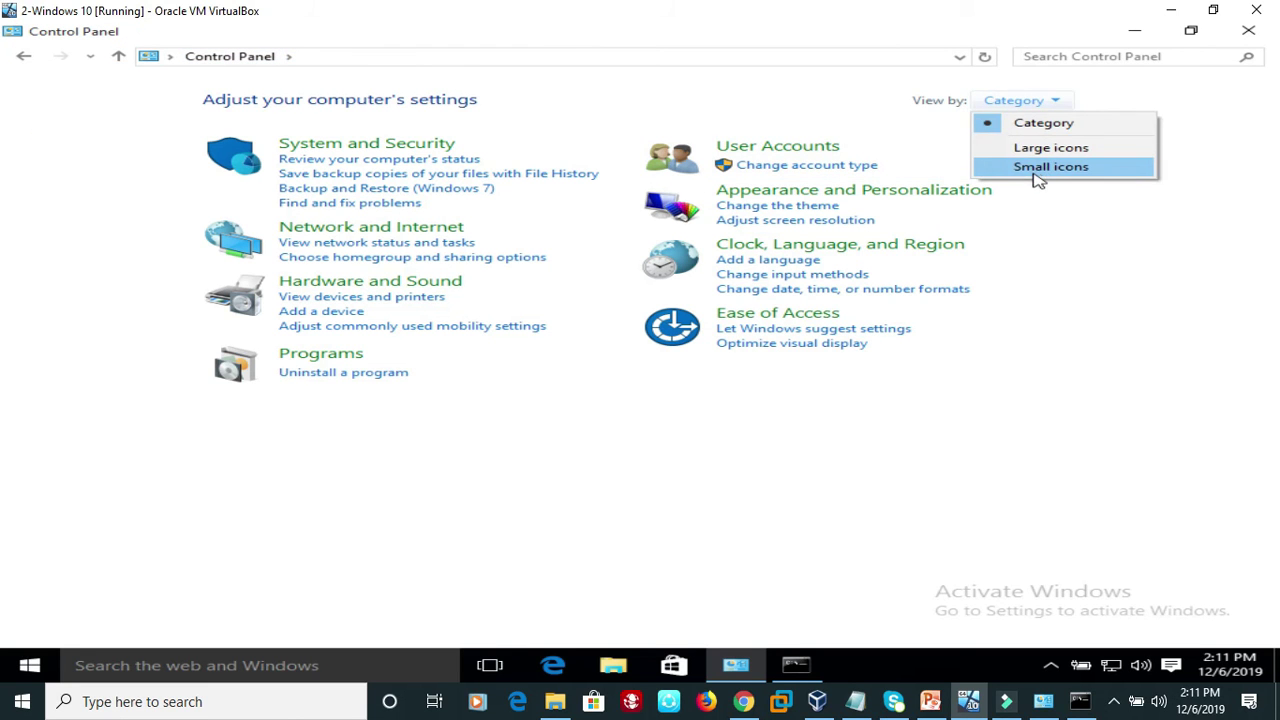
{"action": "left_click", "coordinate": [1038, 168]}
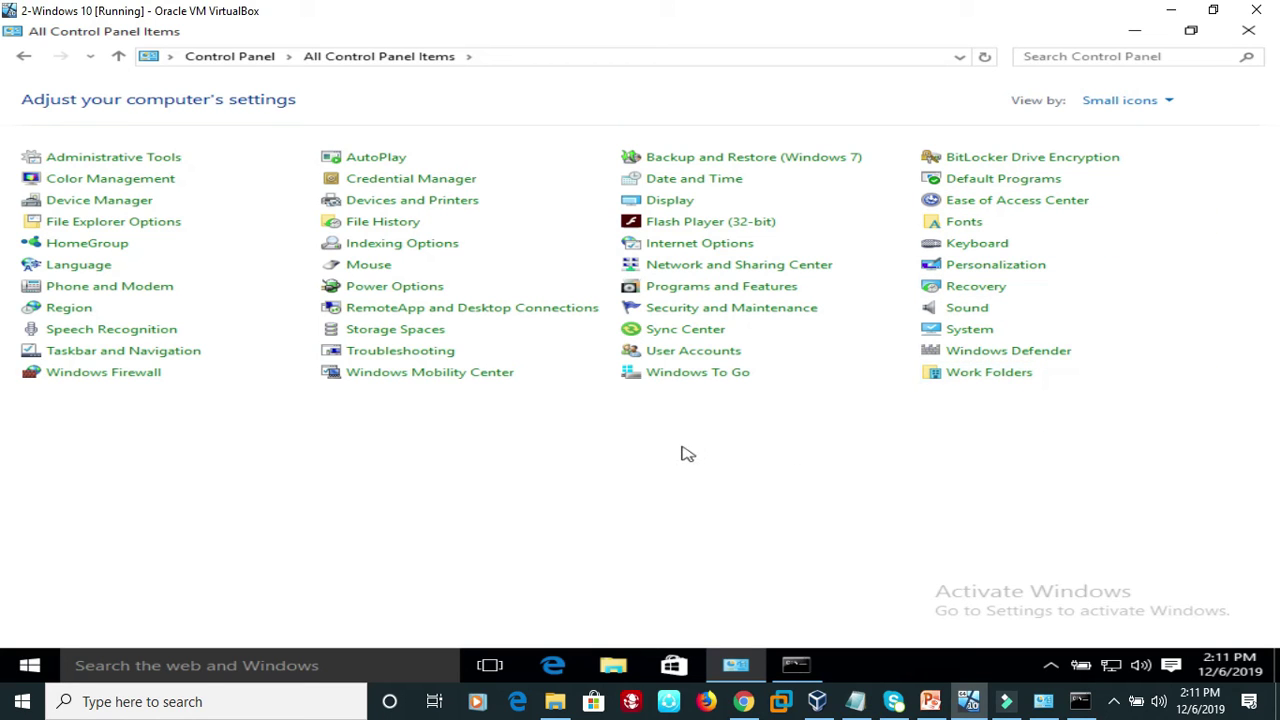
{"action": "left_click", "coordinate": [452, 203]}
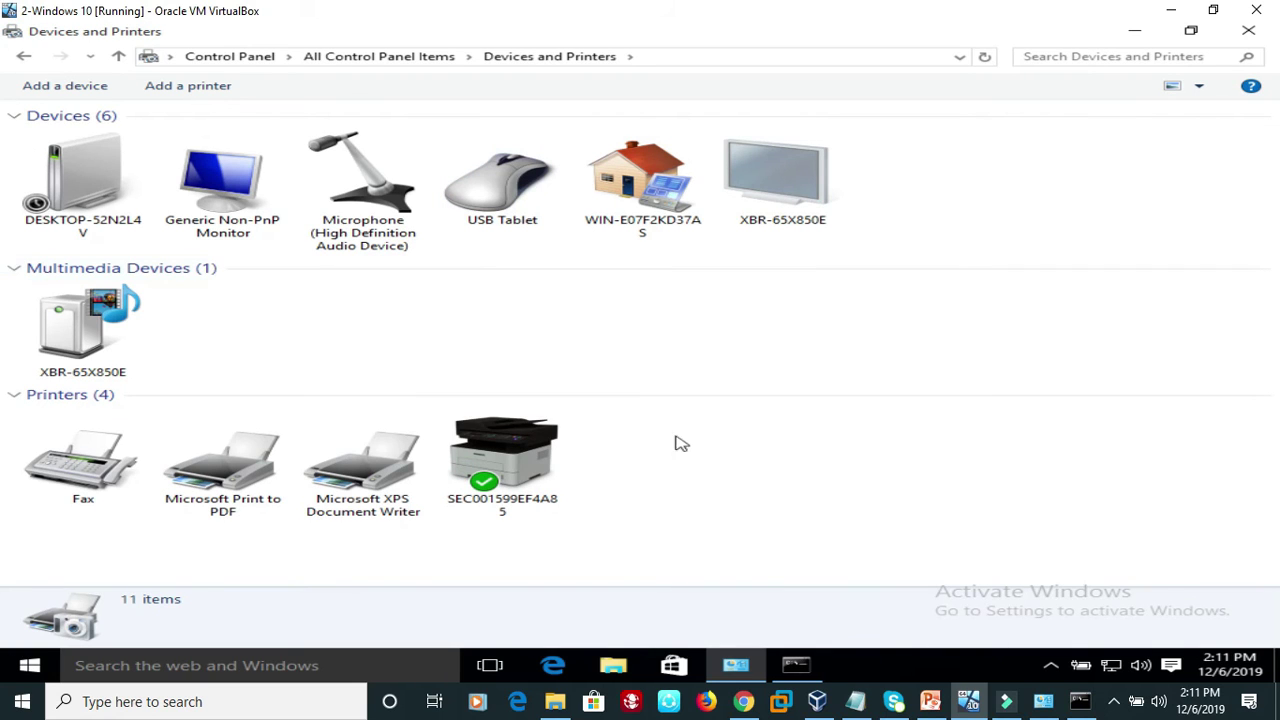
Start adding an unlisted printer, choose to select a shared printer by name, and browse the network to open TELBAR-PC
{"action": "left_click", "coordinate": [204, 89]}
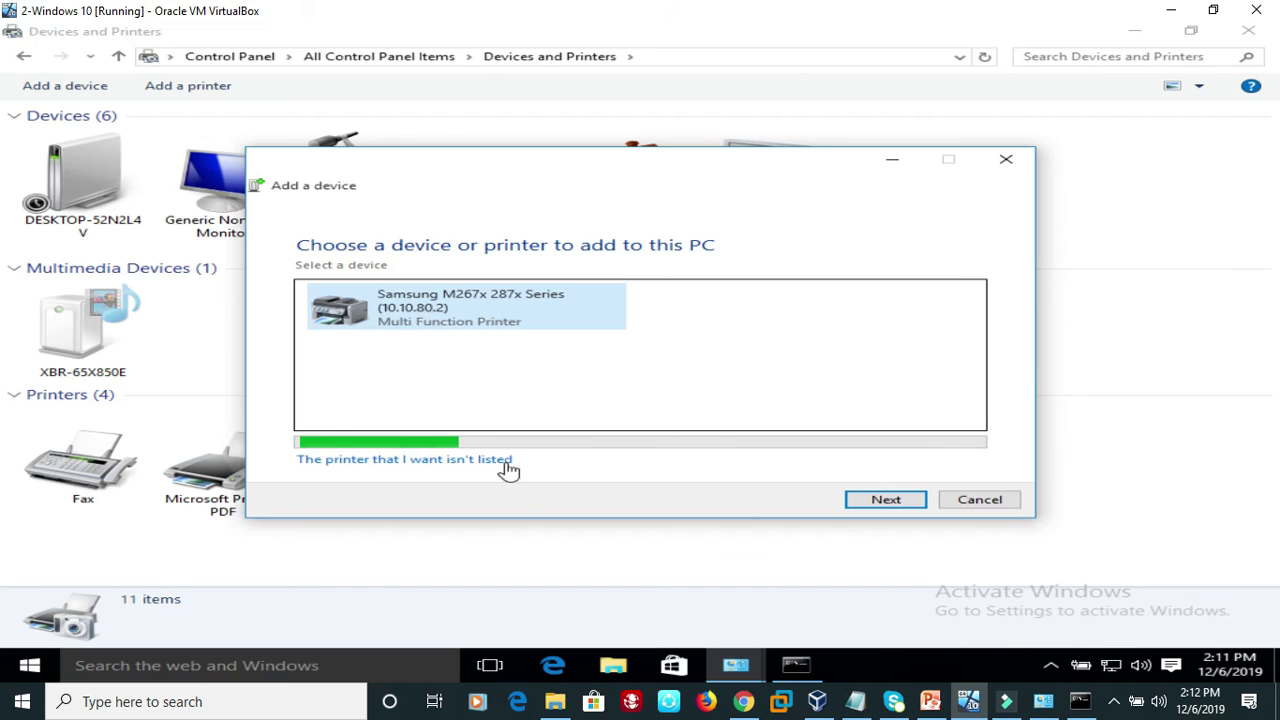
{"action": "left_click", "coordinate": [373, 462]}
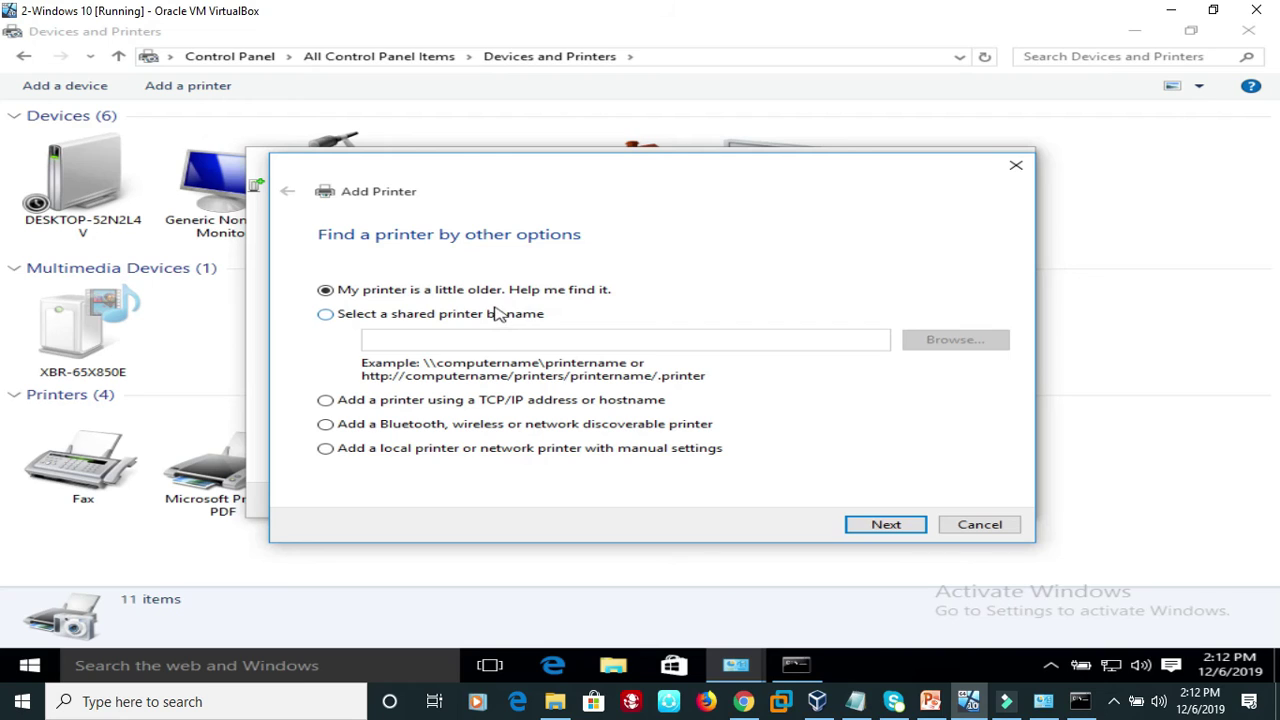
{"action": "left_click", "coordinate": [326, 315]}
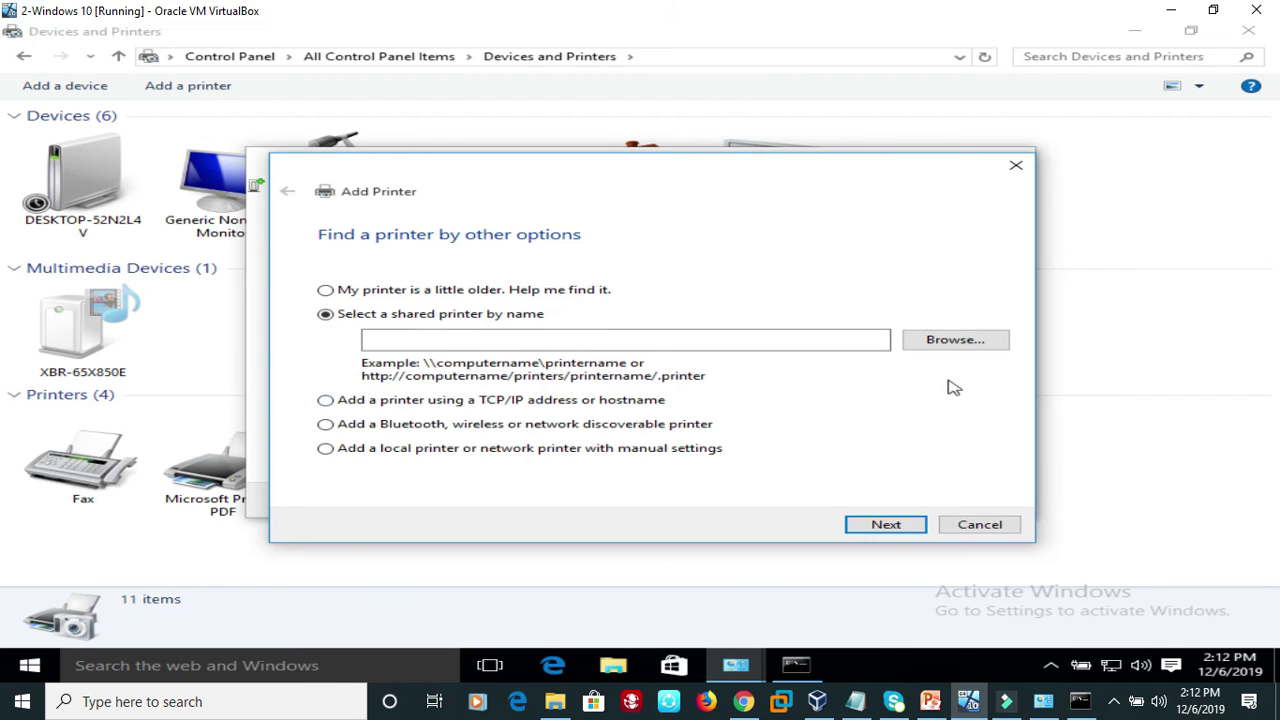
{"action": "left_click", "coordinate": [950, 341]}
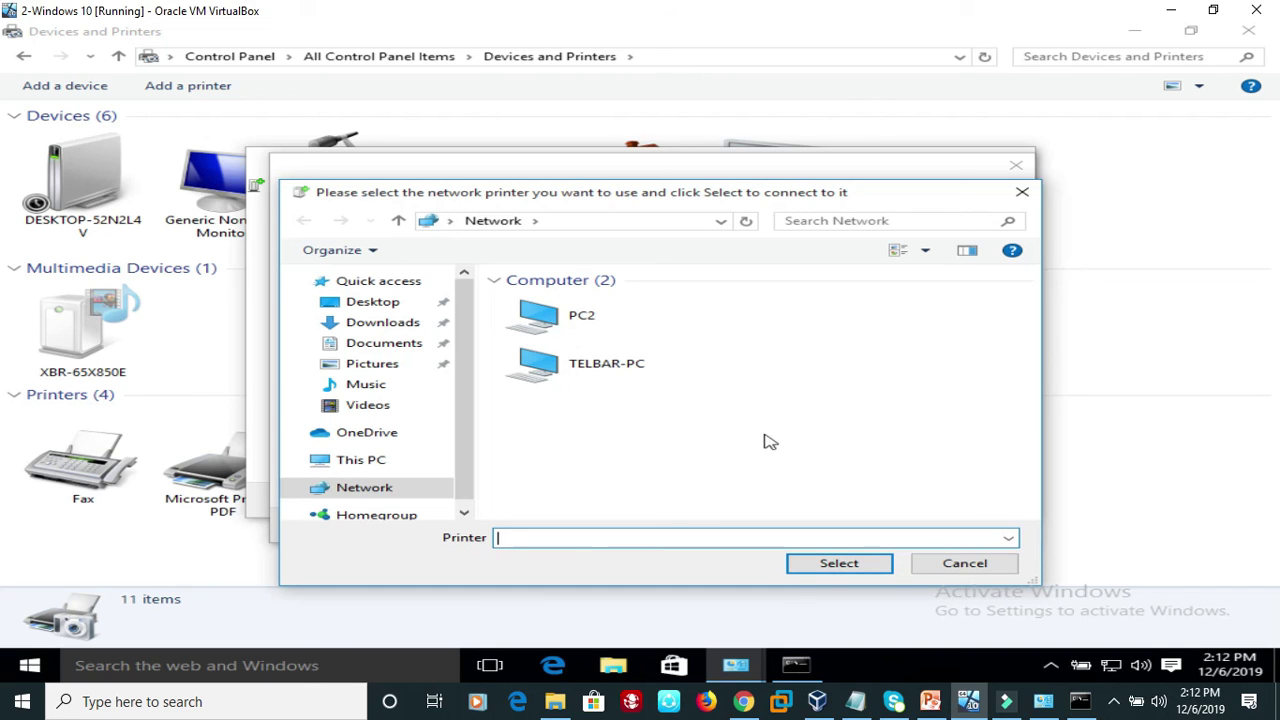
{"action": "left_click", "coordinate": [604, 372]}
{"action": "double_click", "coordinate": [604, 372]}
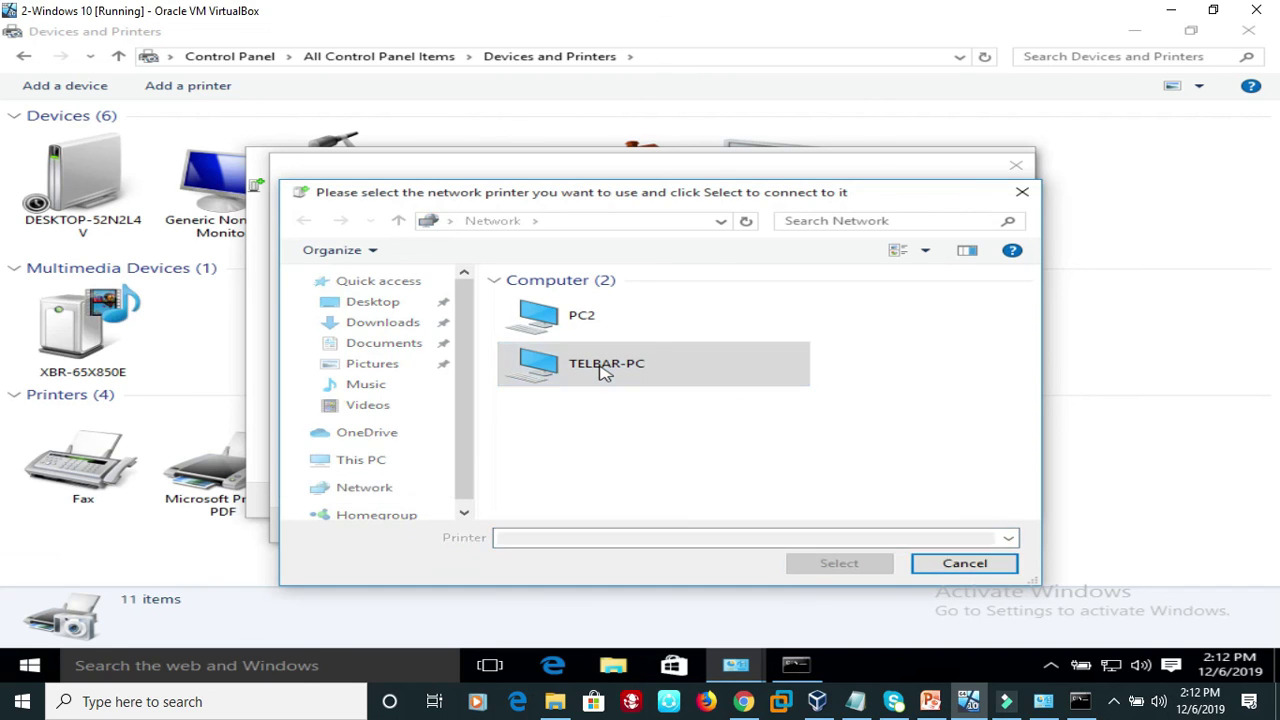
{"action": "left_click", "coordinate": [601, 368]}
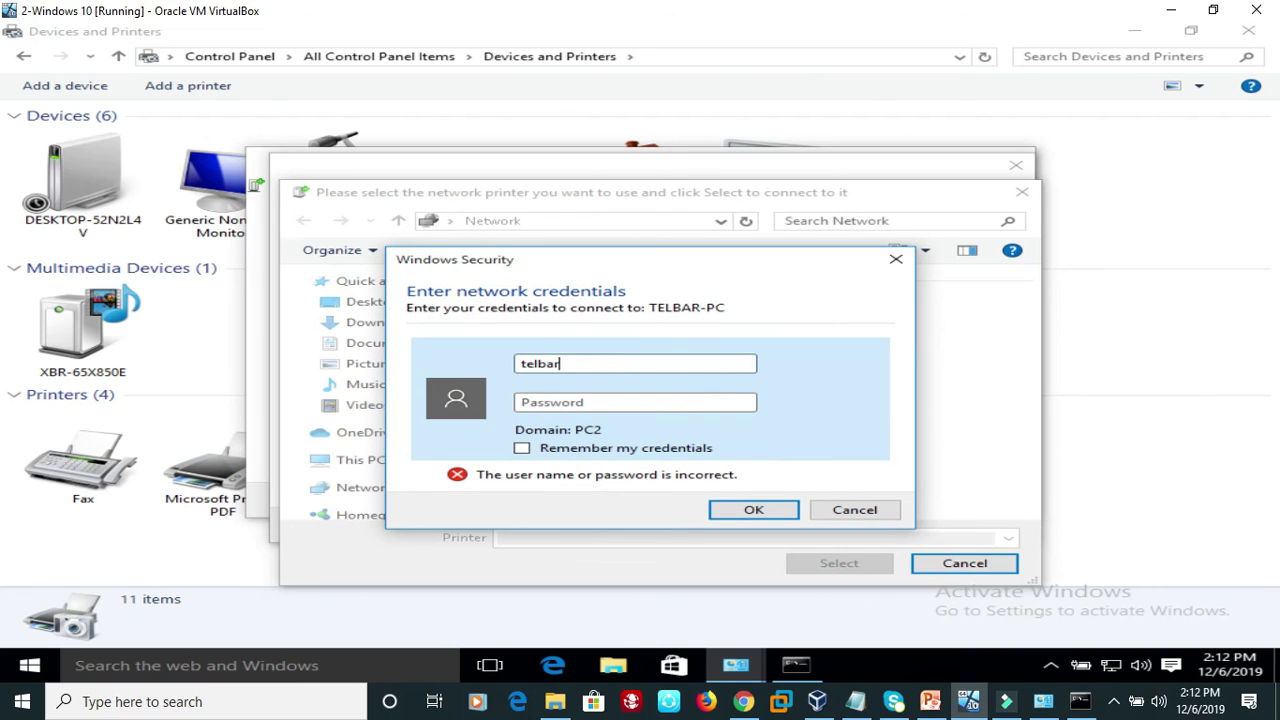
Enter the account password in the TELBAR-PC network credentials and select its shared Samsung M267x 287x Series (USB001) printer
{"action": "type", "text": "1"}
{"action": "left_click", "coordinate": [750, 512]}
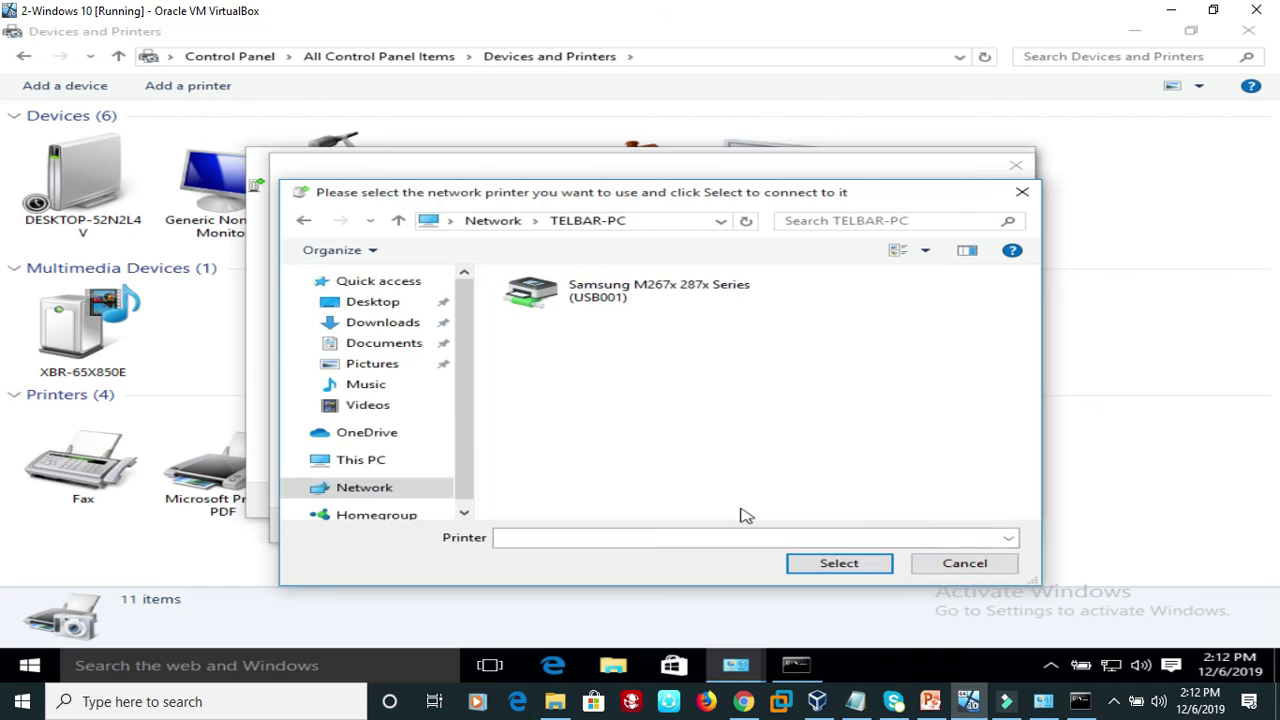
{"action": "left_click", "coordinate": [651, 300]}
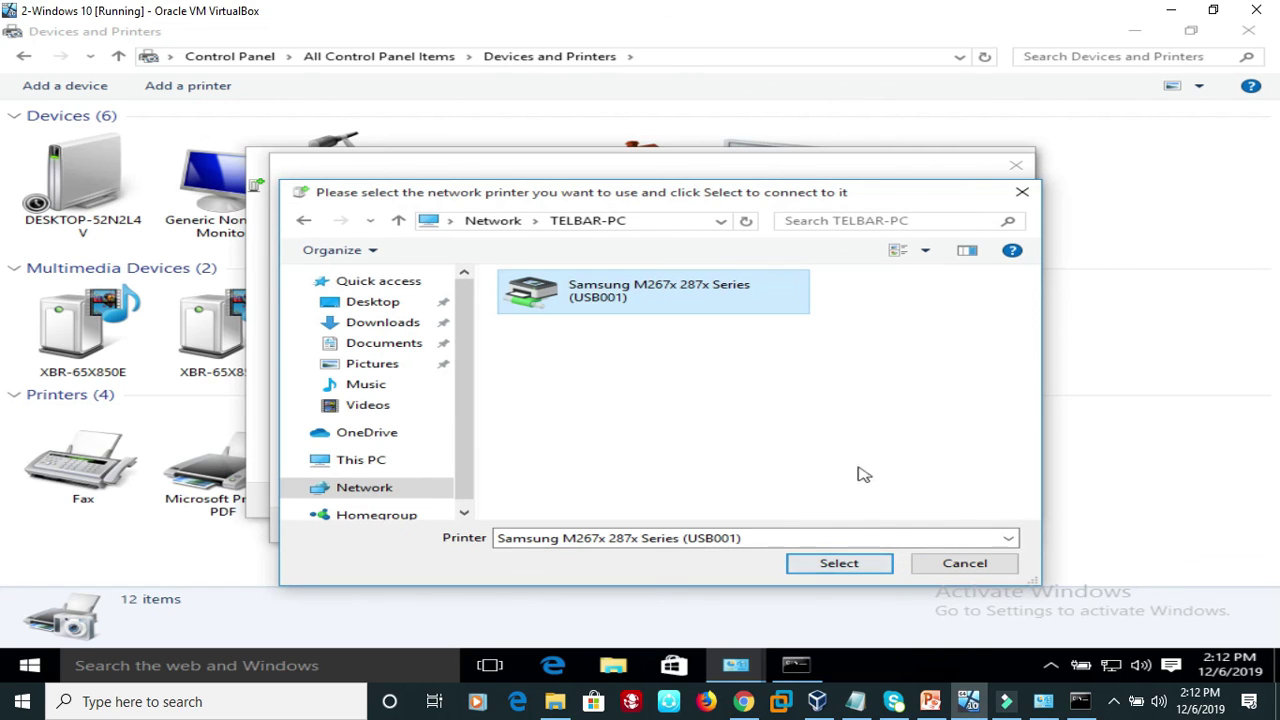
{"action": "left_click", "coordinate": [848, 566]}
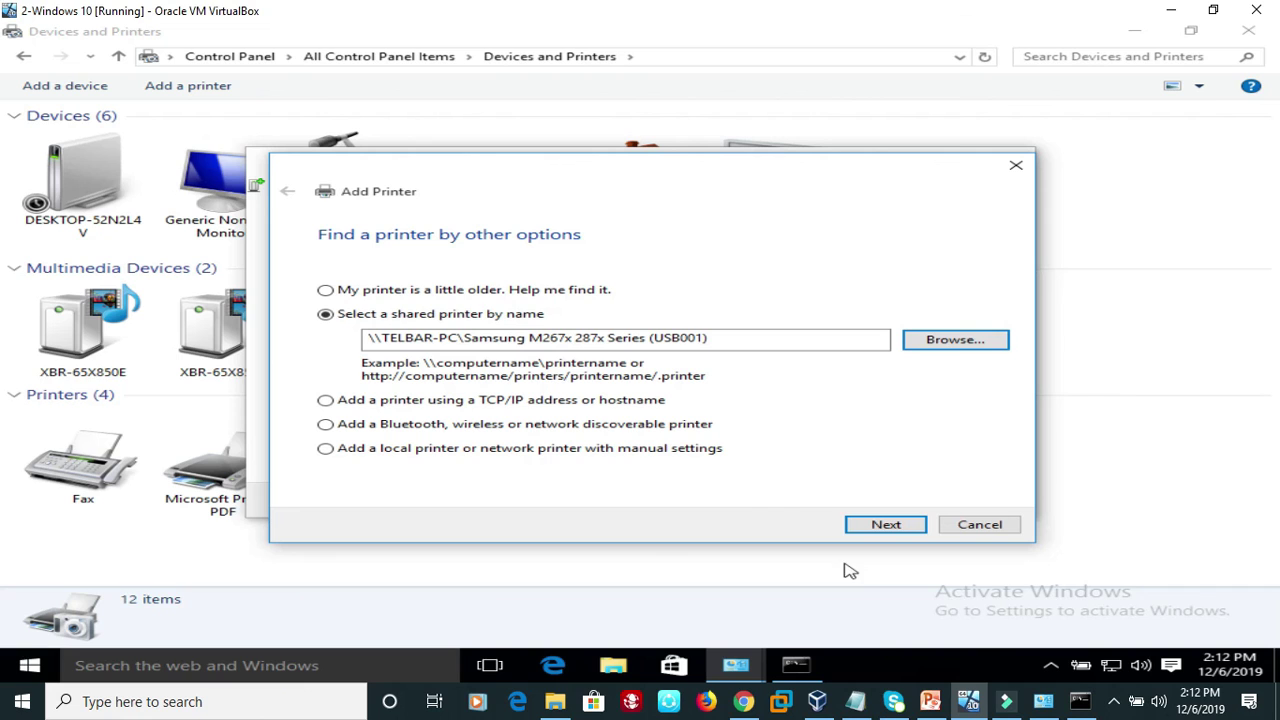
Install the selected shared Samsung printer, keeping its given name, and print a test page
{"action": "left_click", "coordinate": [904, 526]}
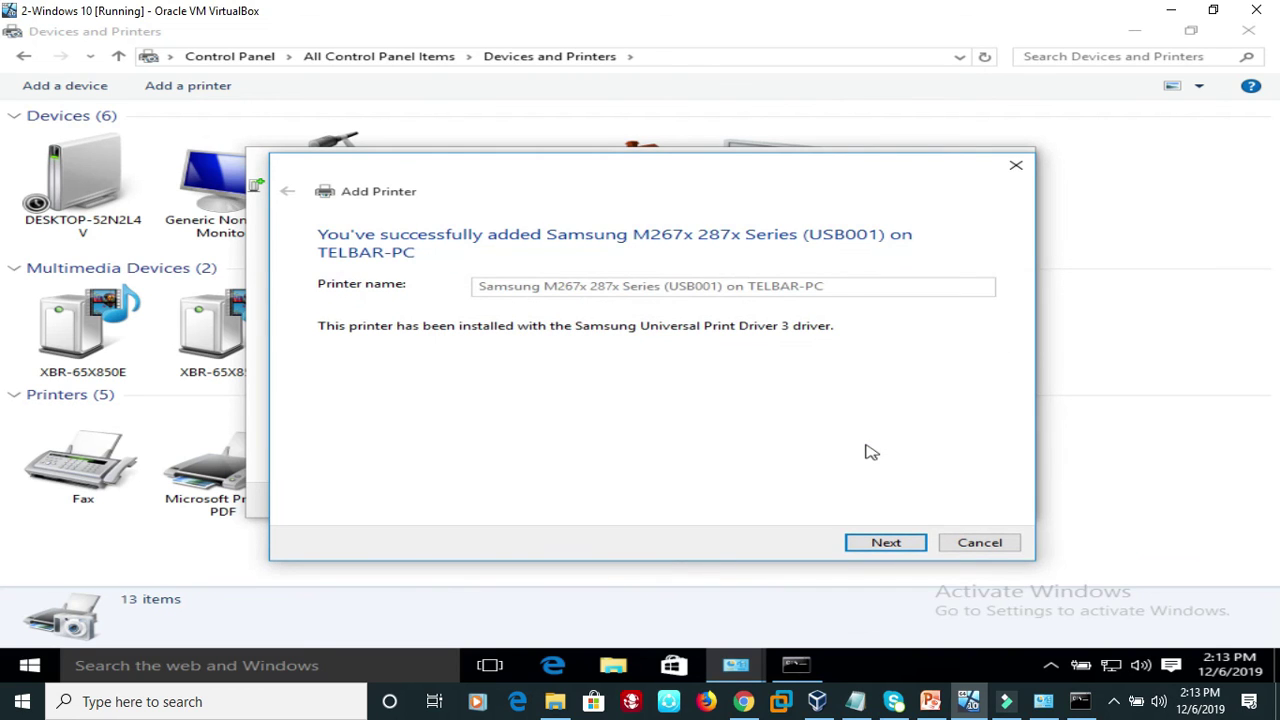
{"action": "left_click", "coordinate": [884, 545]}
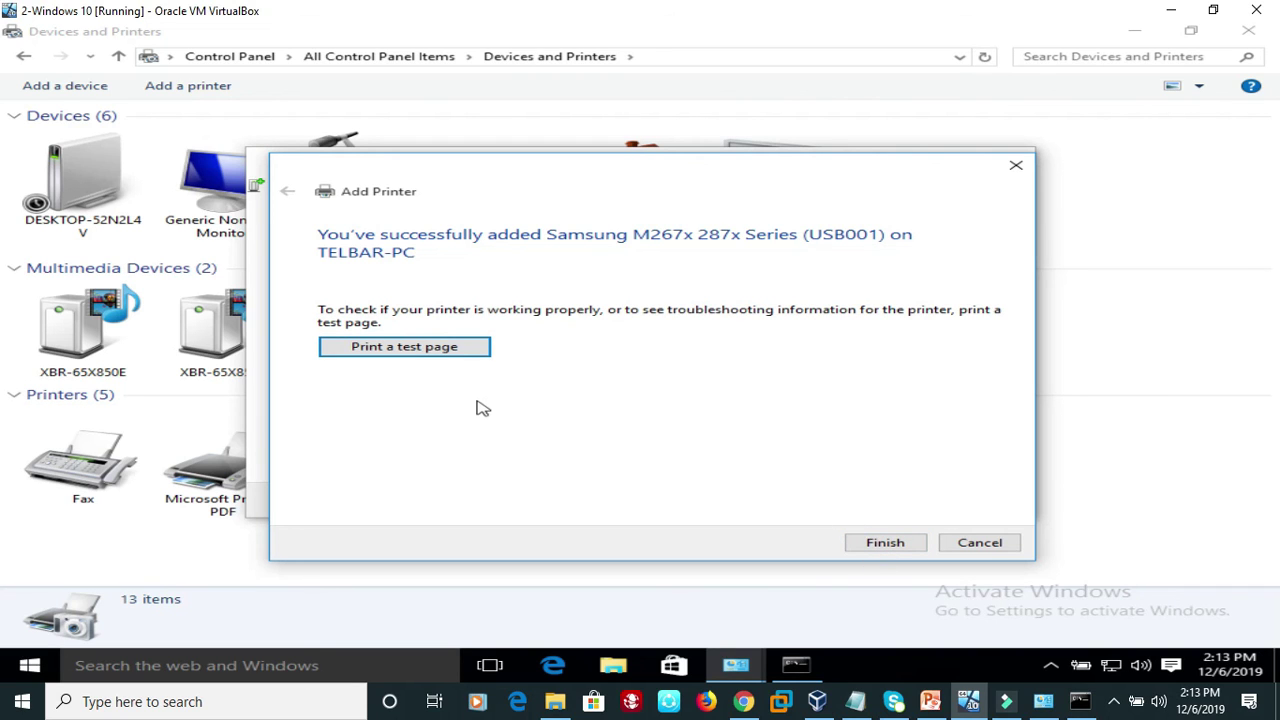
{"action": "left_click", "coordinate": [431, 347]}
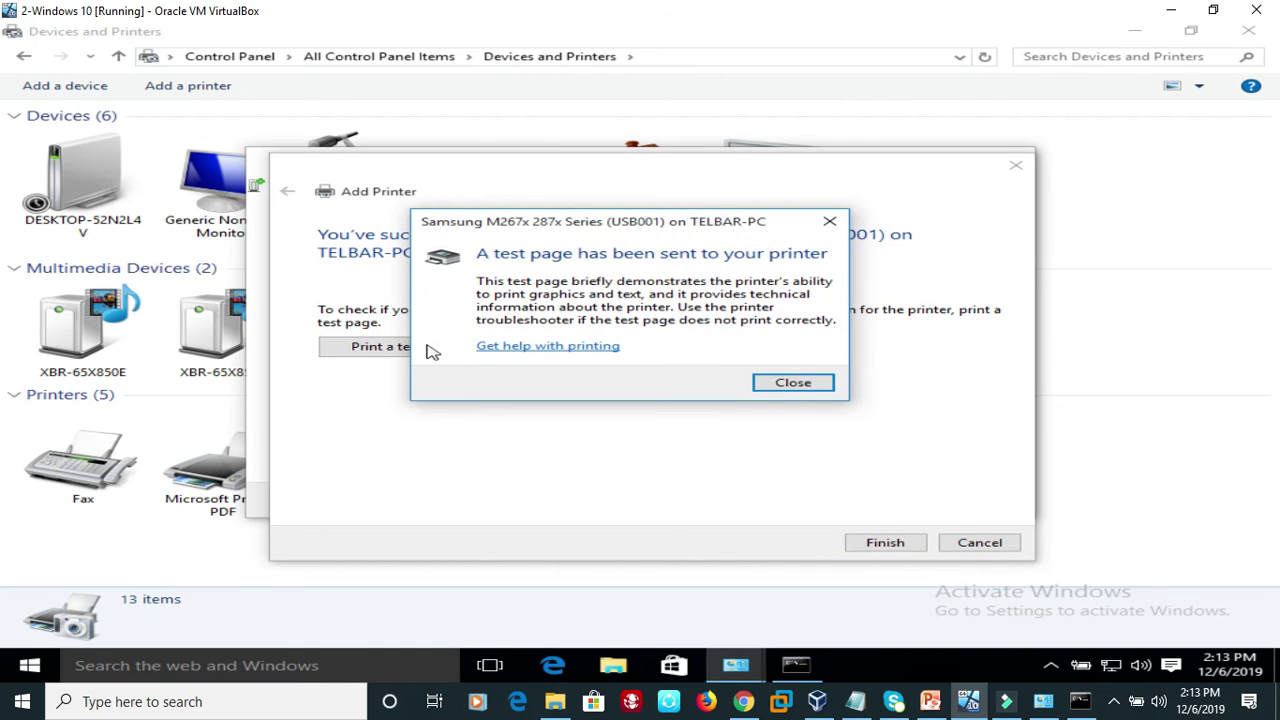